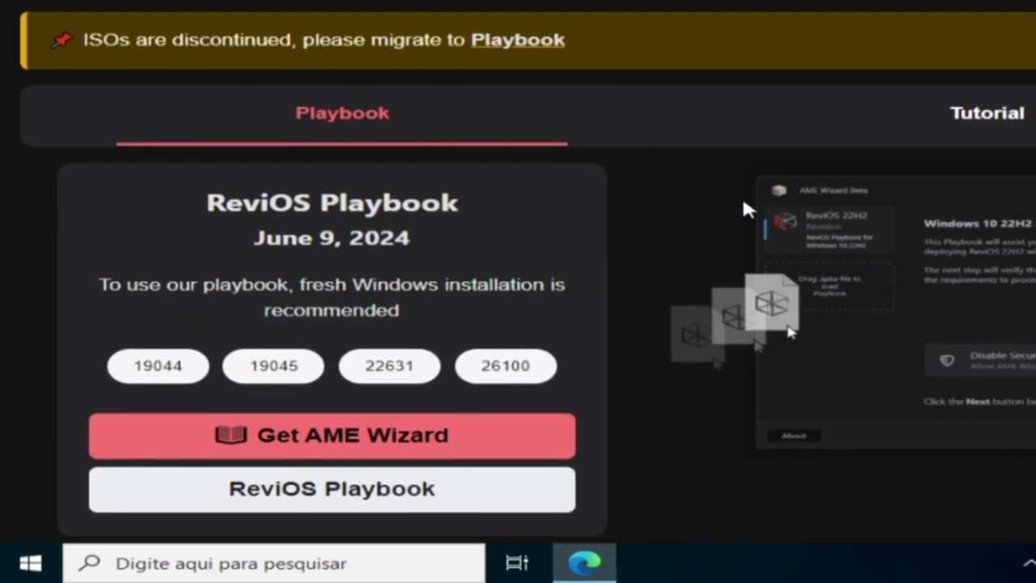
# Review the supported builds for the ReviOS Playbook and open the AME Wizard release page from the Revision download page
pyautogui.scroll(2, 750, 191)
pyautogui.scroll(-1, 750, 188)
pyautogui.scroll(-1, 736, 182)
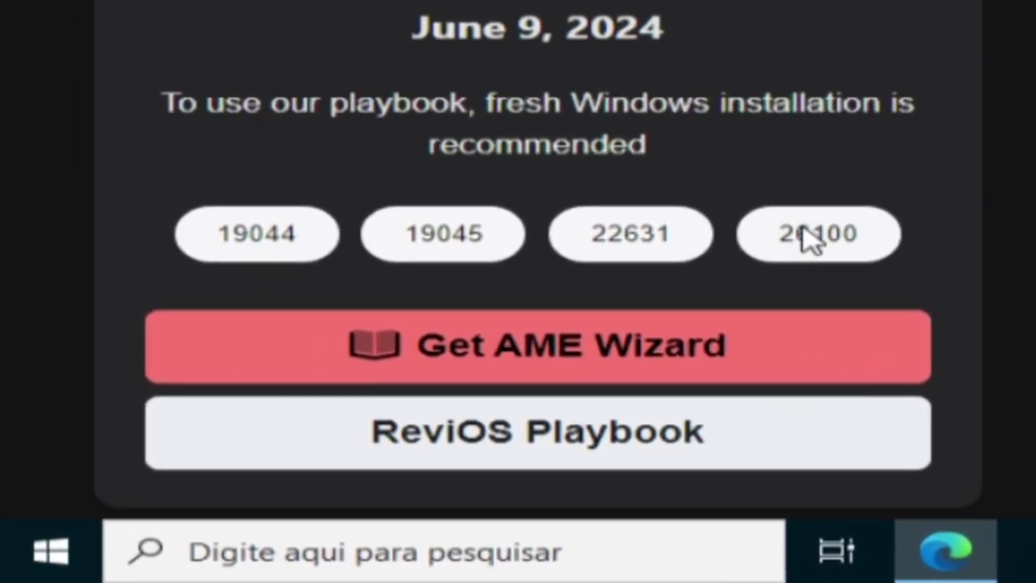
pyautogui.scroll(-2, 842, 243)
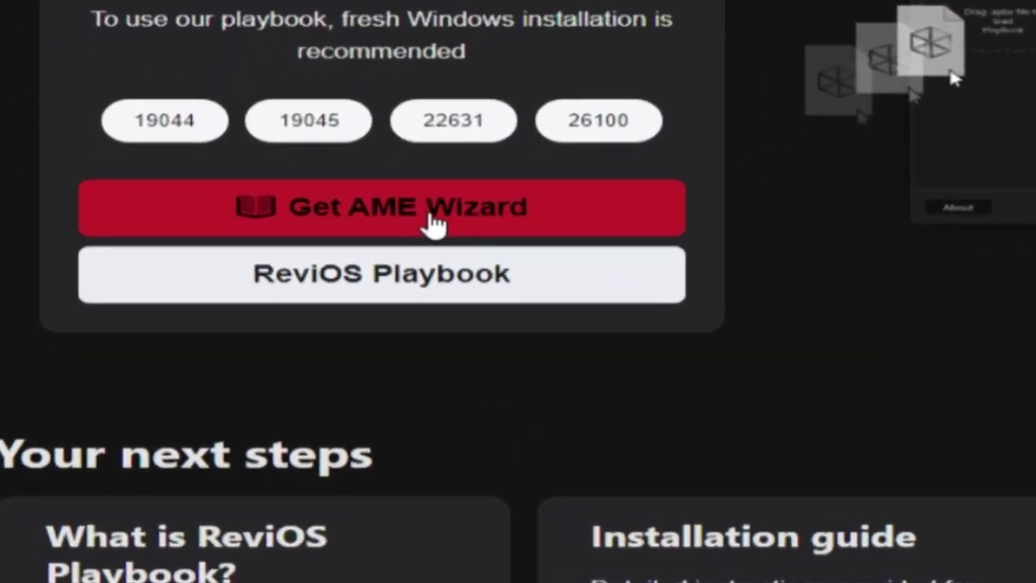
pyautogui.click(595, 193)
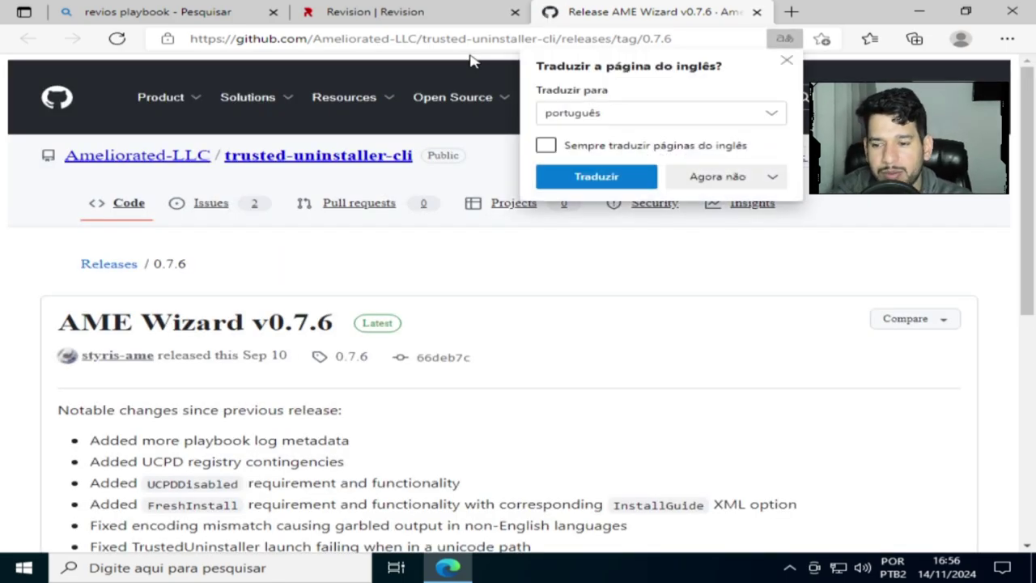
# Dismiss the translation offer and download AME-Wizard-Beta.exe from the v0.7.6 release assets
pyautogui.click(680, 190)
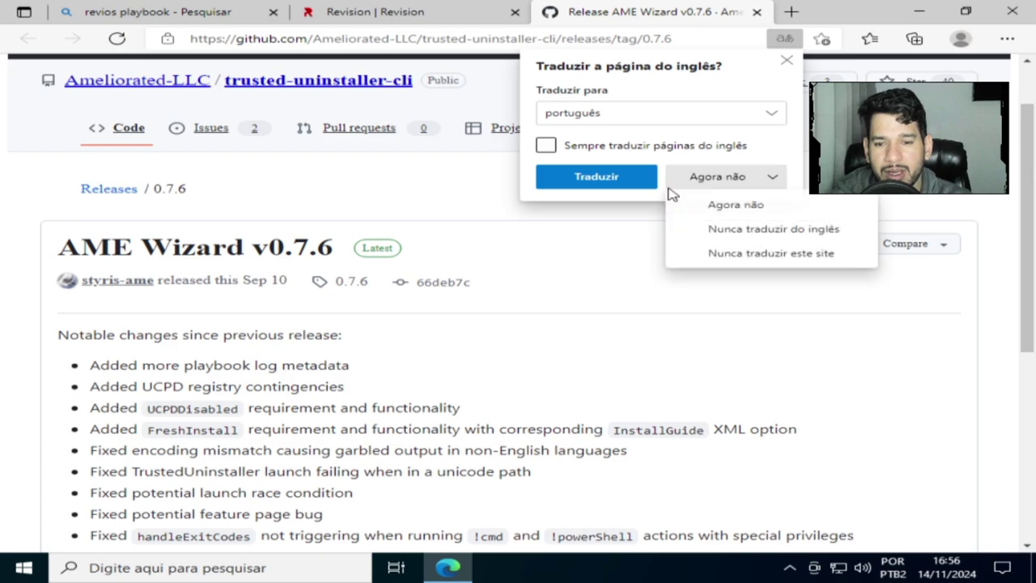
pyautogui.scroll(-3, 488, 284)
pyautogui.scroll(-1, 488, 285)
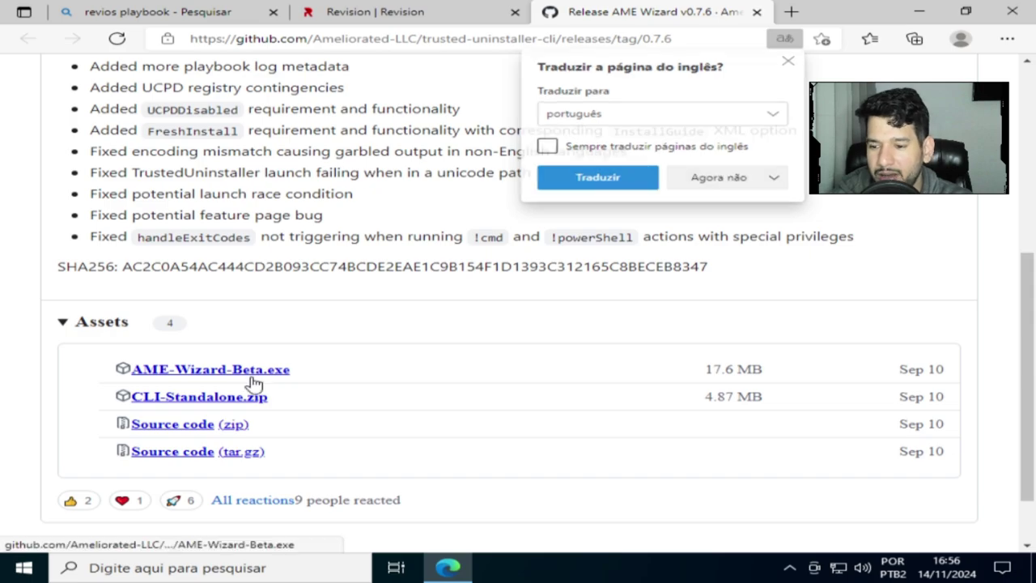
pyautogui.click(252, 377)
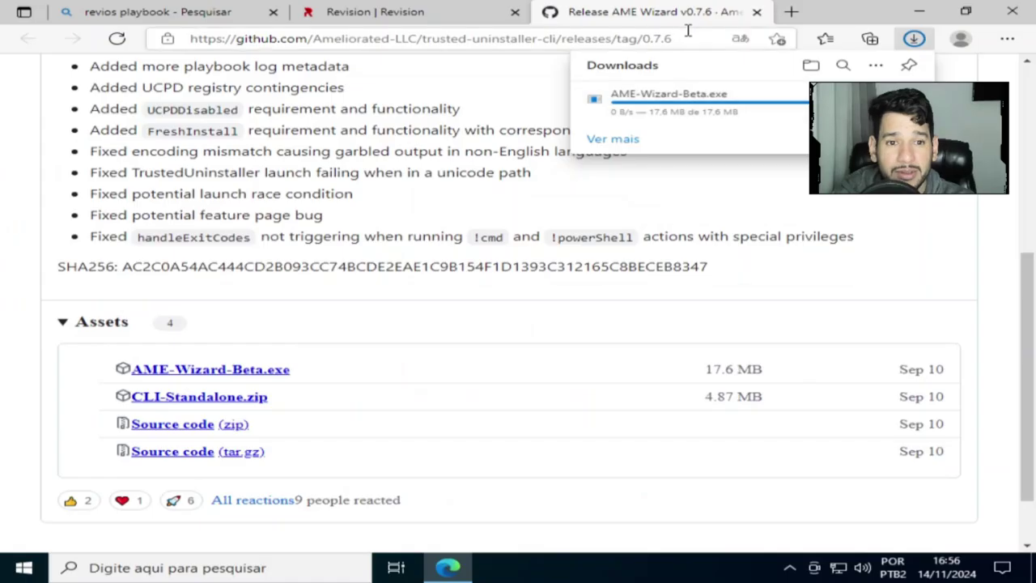
# Return to the Revision site, open the ReviOS Playbook download page, and close the extra Downloads tab
pyautogui.click(465, 14)
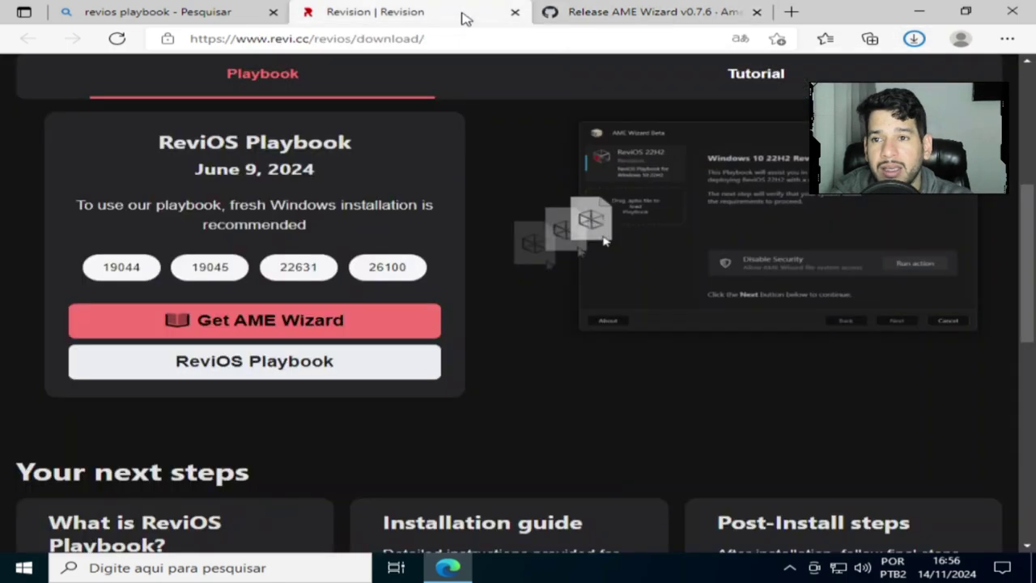
pyautogui.click(263, 374)
pyautogui.click(541, 289)
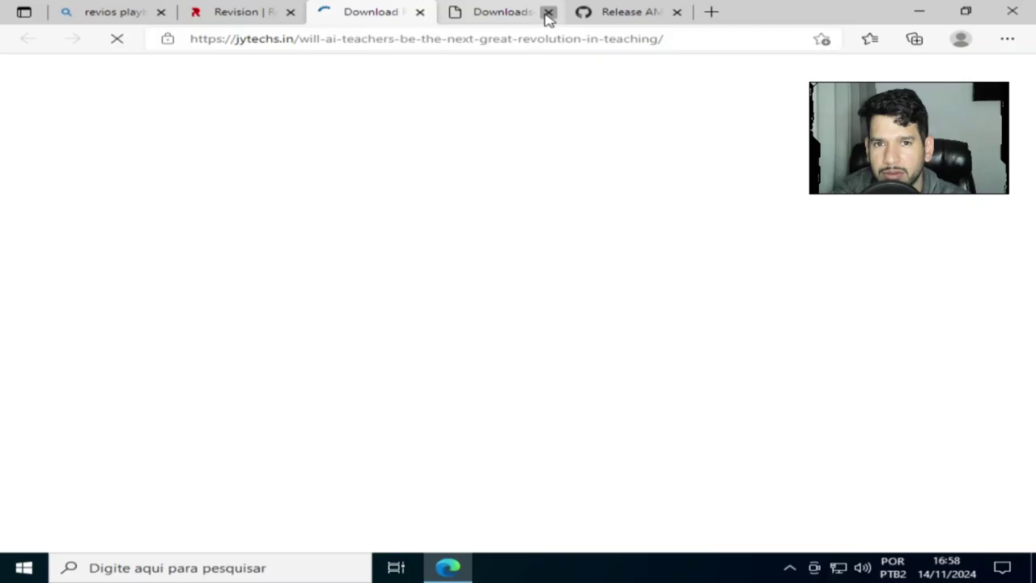
pyautogui.click(546, 12)
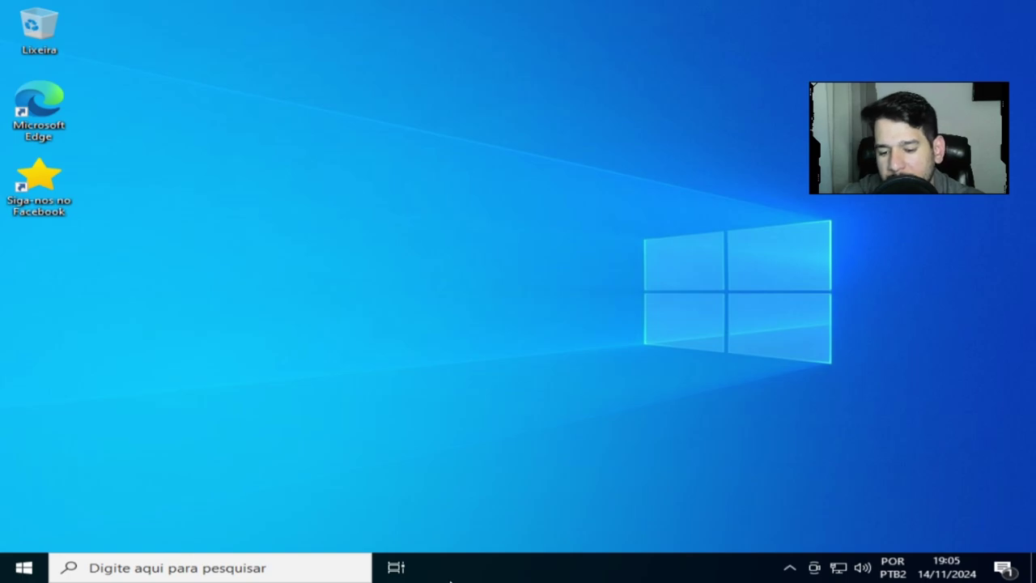
# Open Task Manager in its detailed view and examine the CPU and memory performance
pyautogui.rightClick(475, 574)
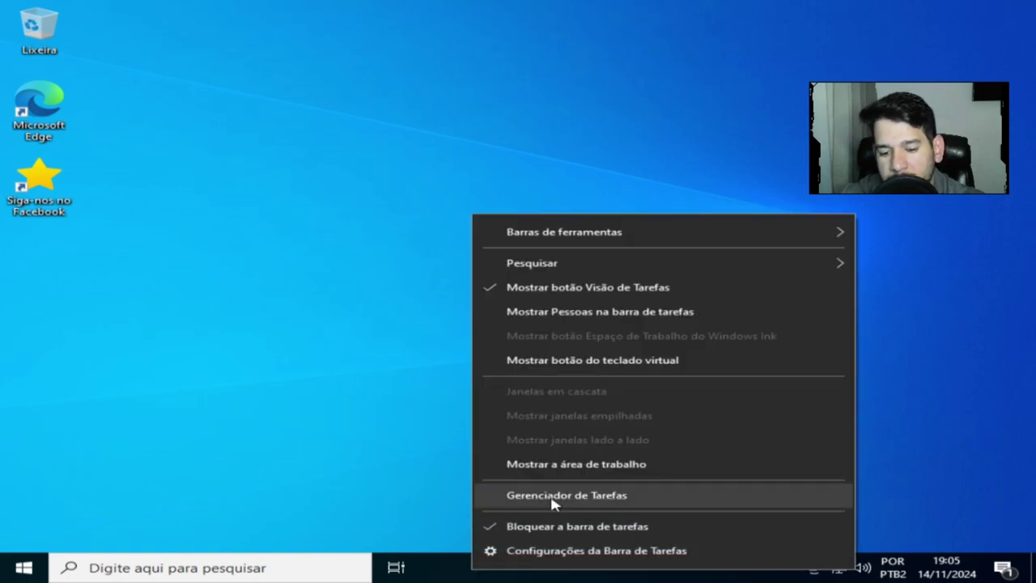
pyautogui.click(526, 500)
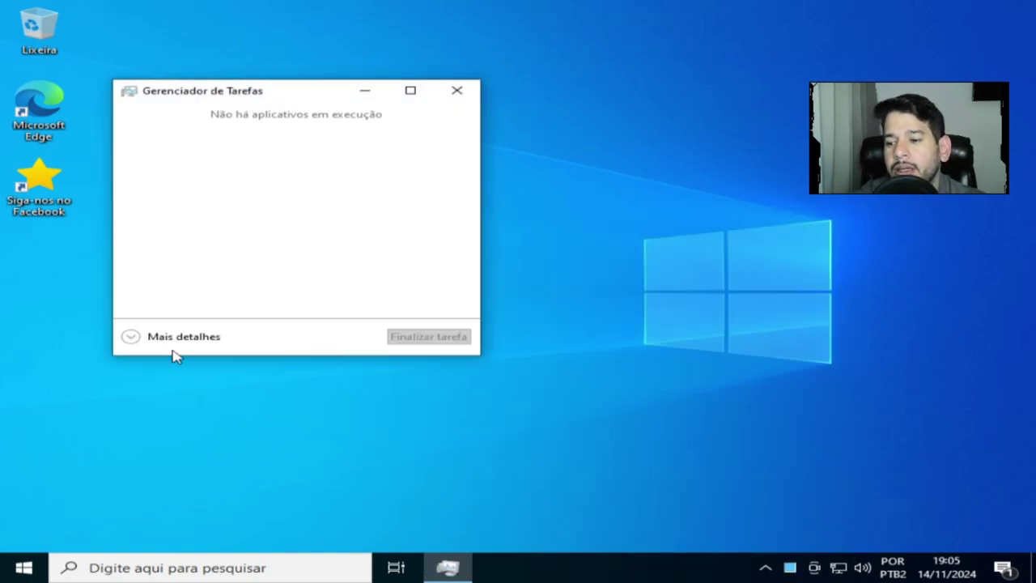
pyautogui.click(129, 337)
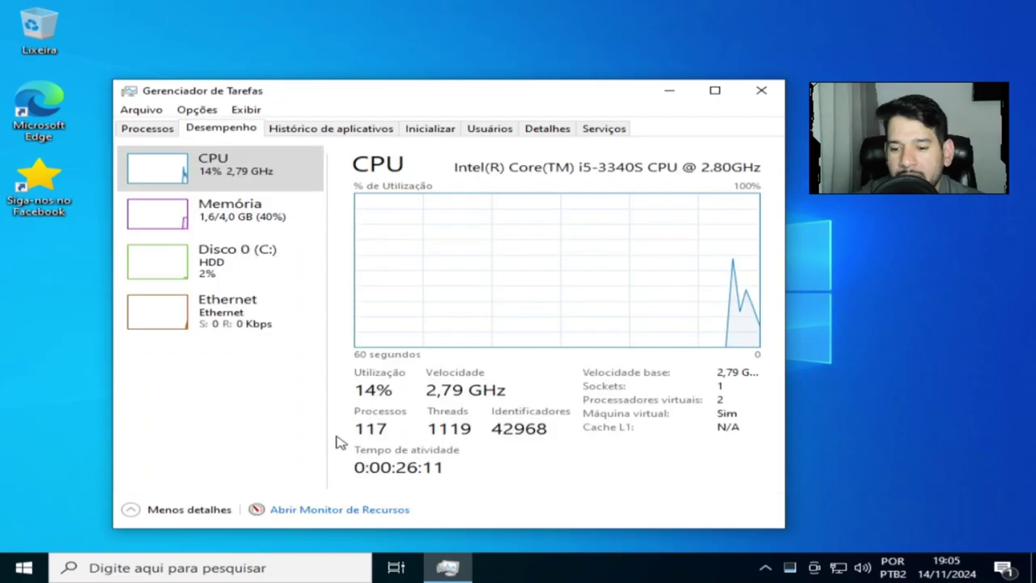
pyautogui.click(237, 208)
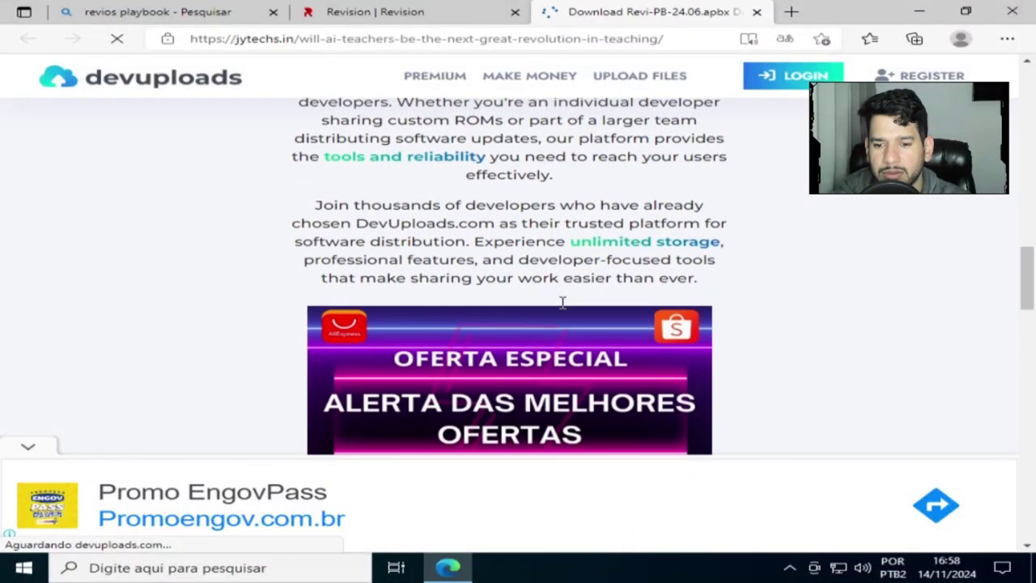
# Generate the free download link on devuploads and download the playbook file Revi-PB-24.06.apbx
pyautogui.scroll(-10, 562, 307)
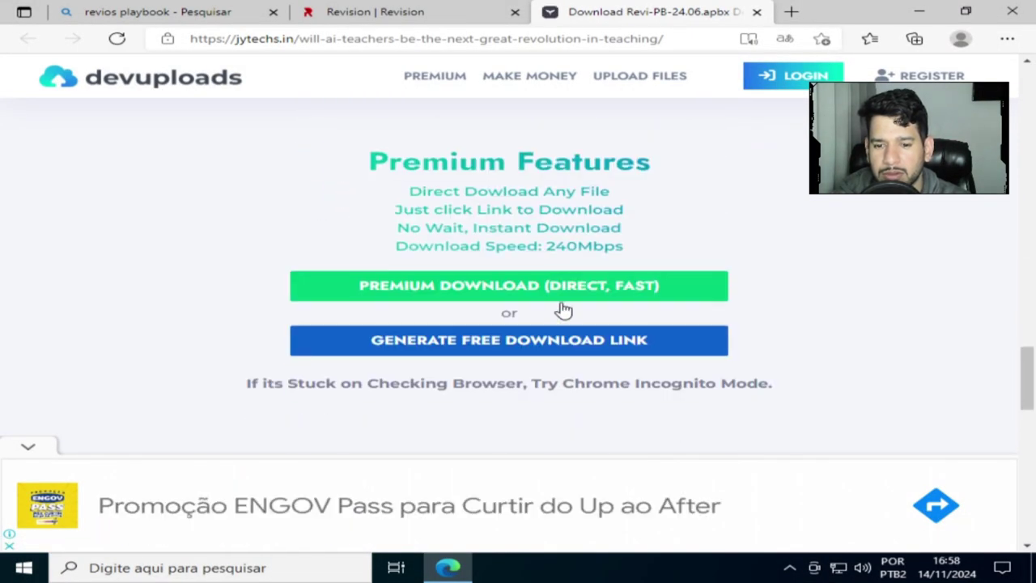
pyautogui.scroll(-1, 564, 310)
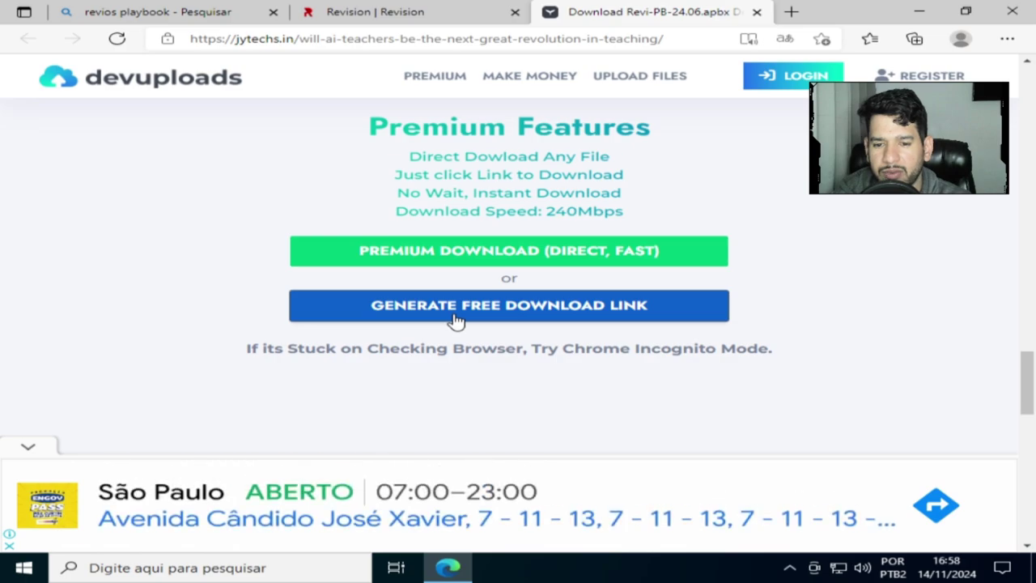
pyautogui.click(455, 315)
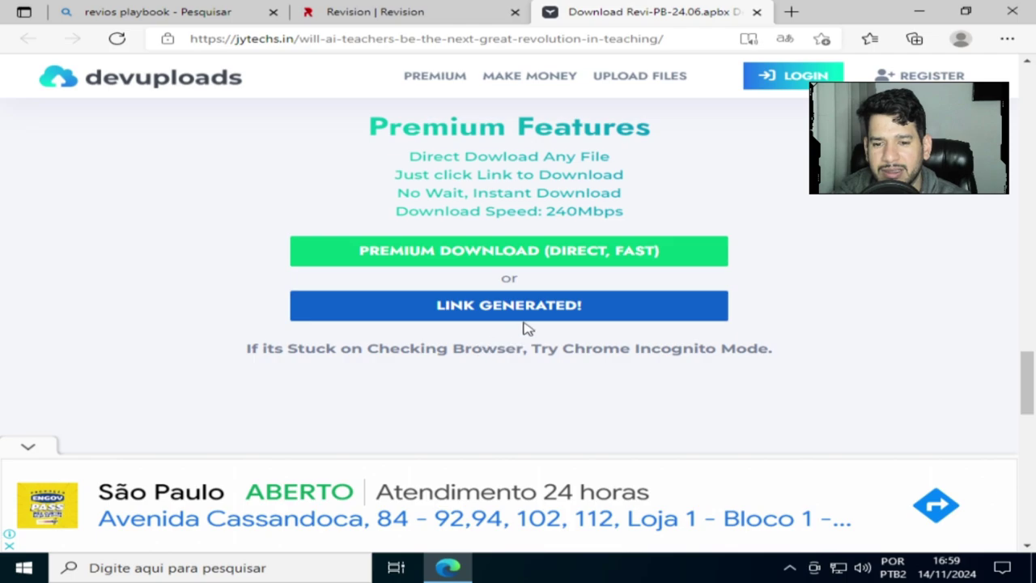
pyautogui.click(474, 308)
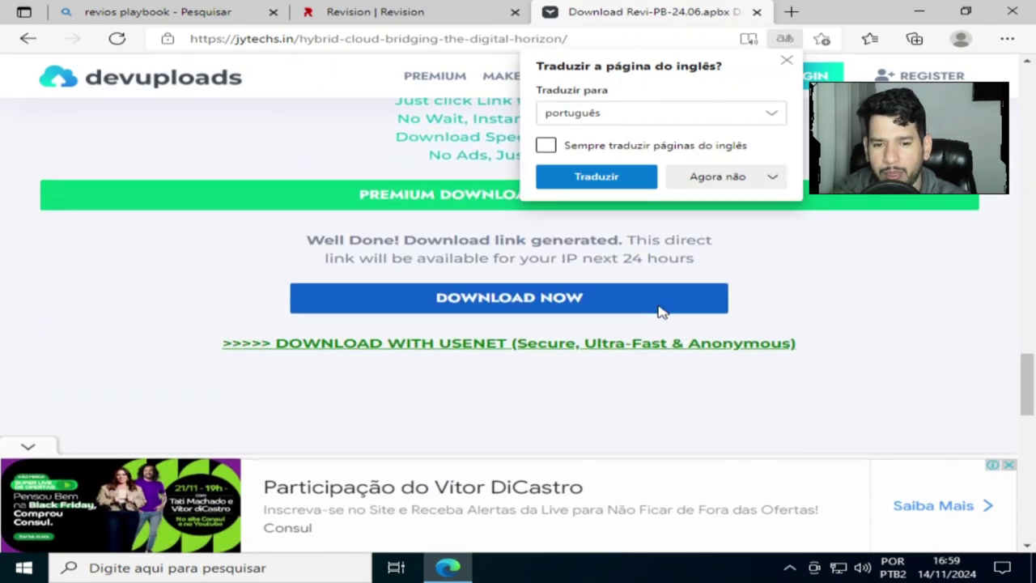
pyautogui.click(484, 312)
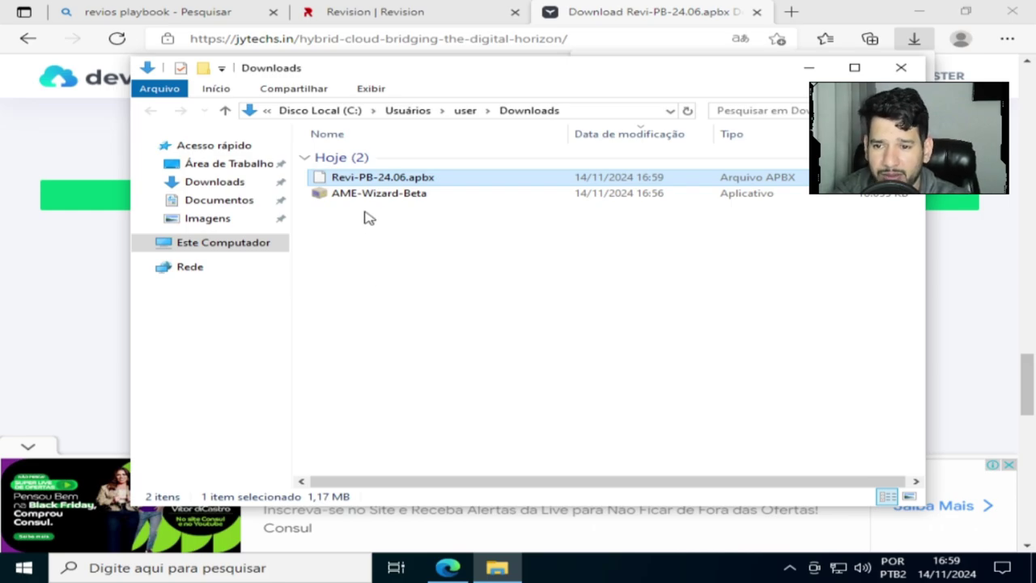
# Run AME-Wizard-Beta as administrator and load the playbook Revi-PB-24.06.apbx from the Downloads folder
pyautogui.rightClick(396, 194)
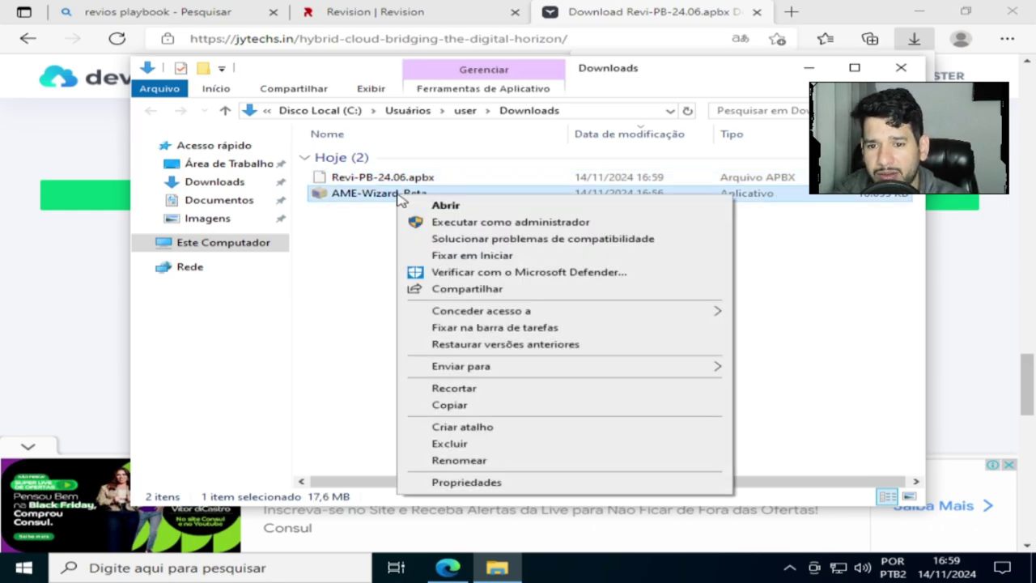
pyautogui.click(442, 223)
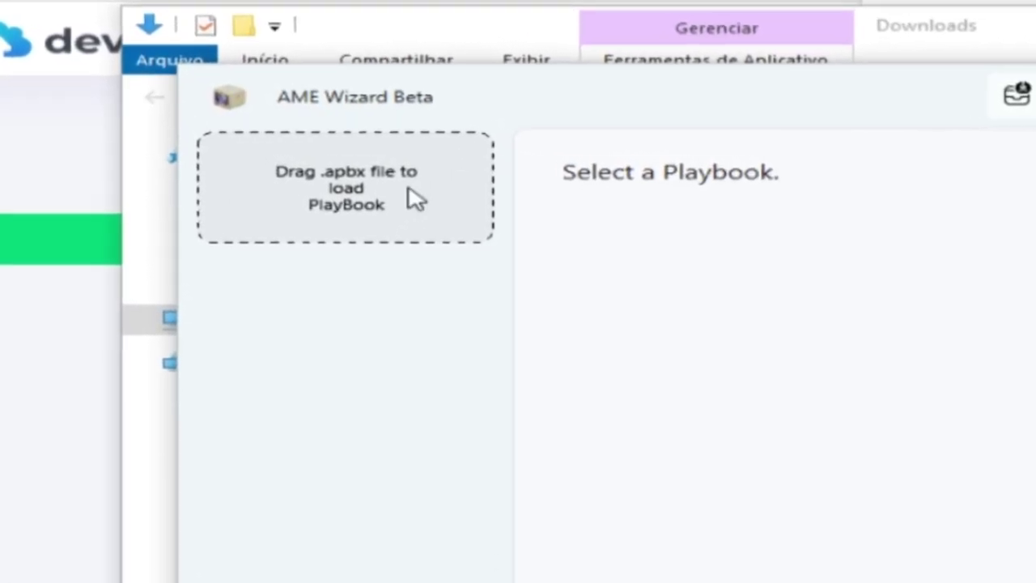
pyautogui.click(411, 201)
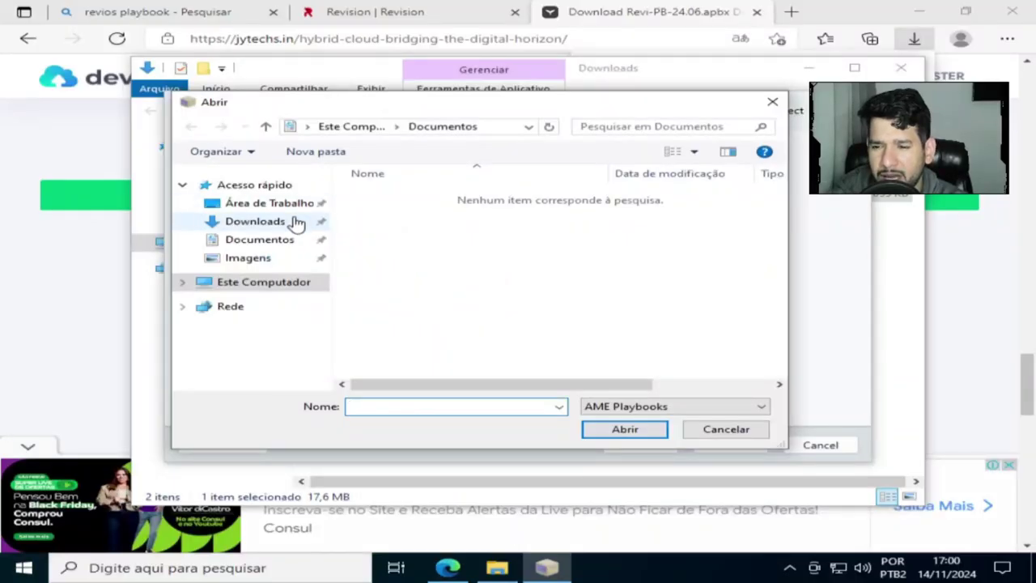
pyautogui.click(278, 225)
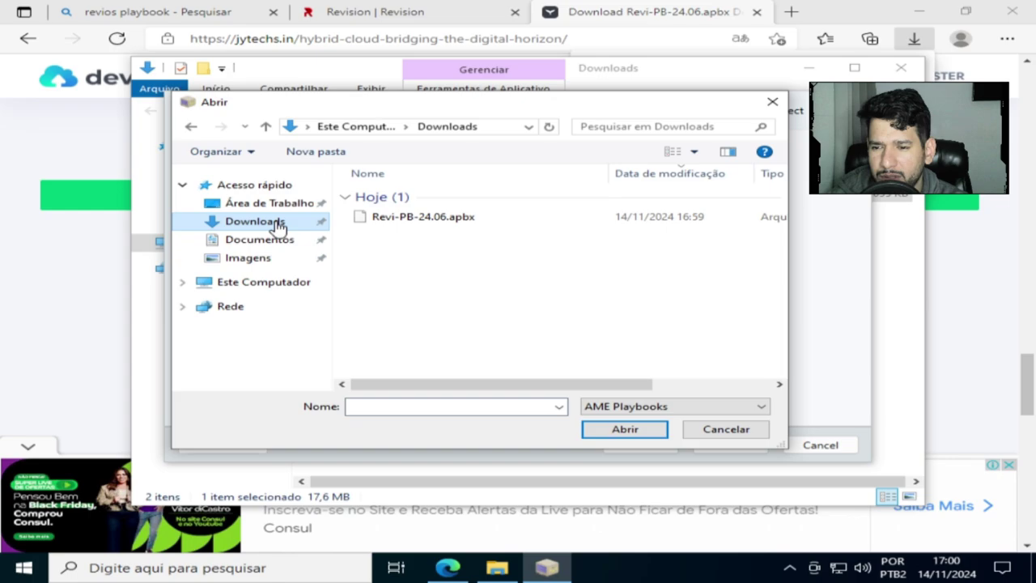
pyautogui.click(414, 224)
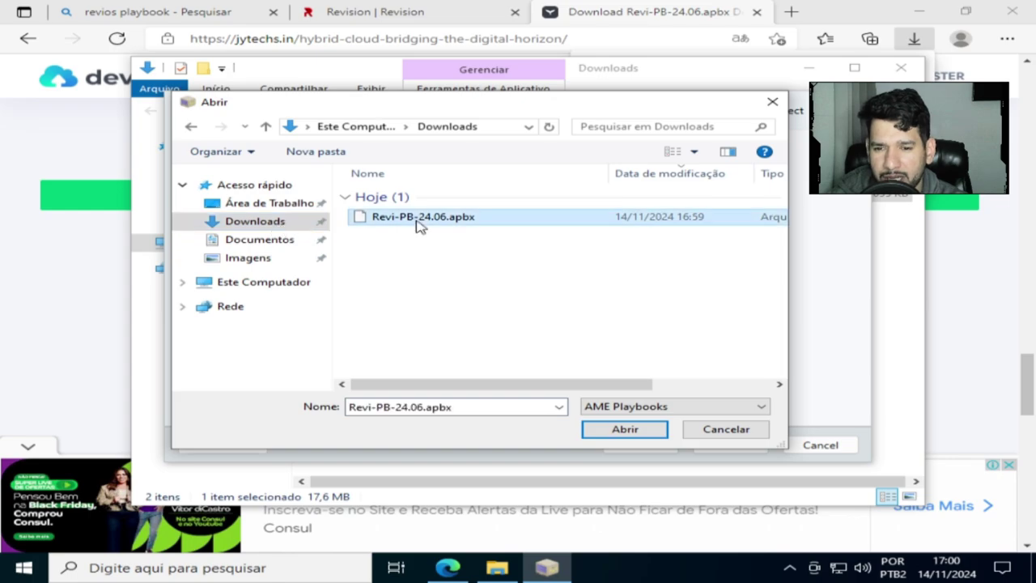
pyautogui.click(643, 429)
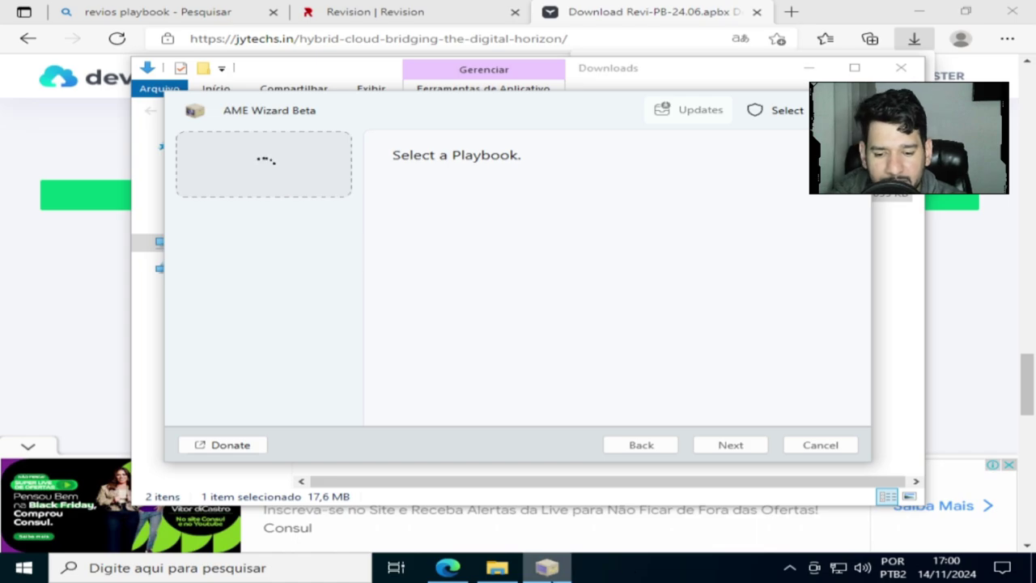
pyautogui.moveTo(547, 567)
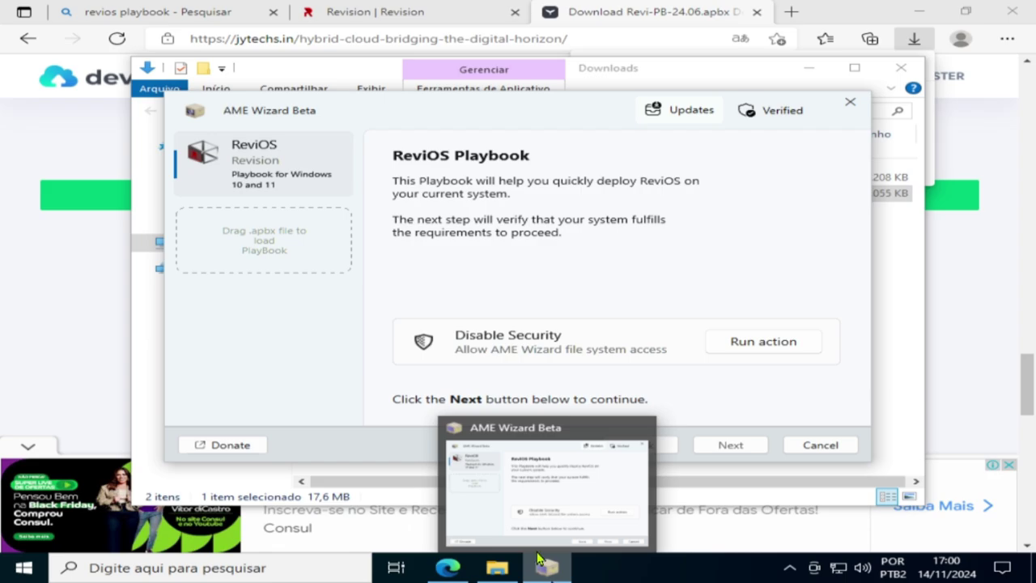
# Run the wizard's Disable Security action and turn off real-time protection, cloud-delivered protection and automatic sample submission in Windows Security
pyautogui.moveTo(585, 107); pyautogui.dragTo(511, 116)
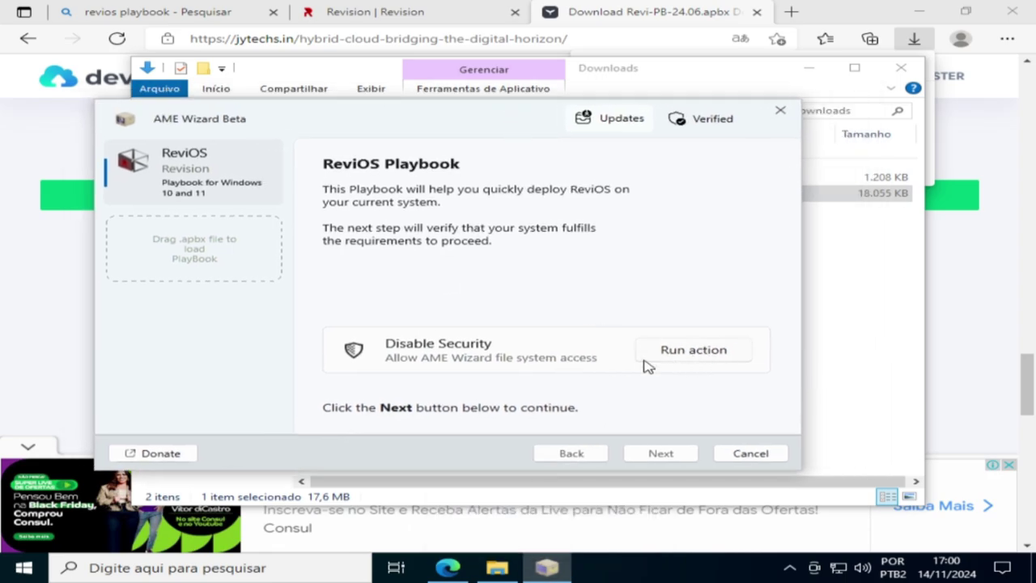
pyautogui.click(693, 351)
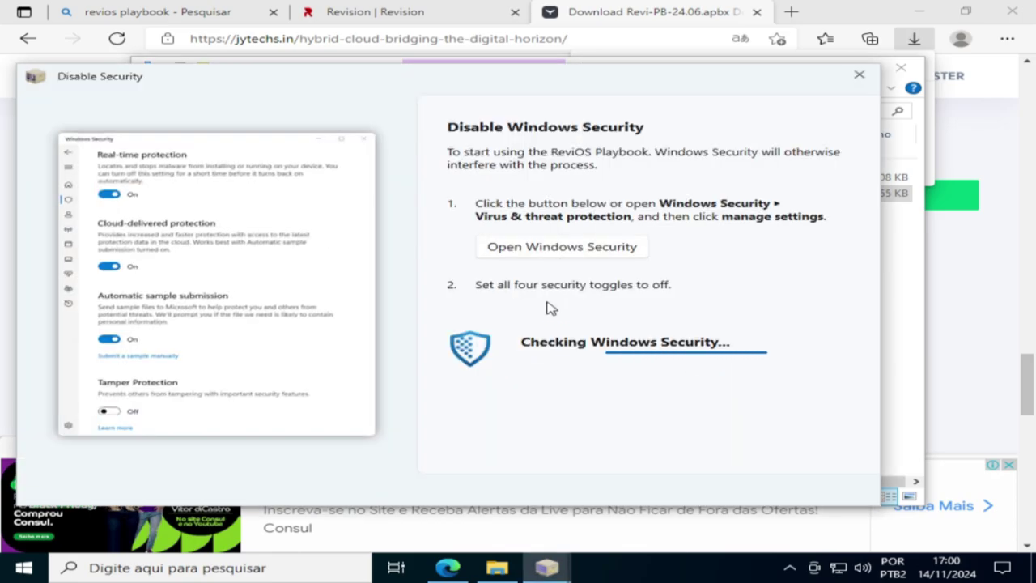
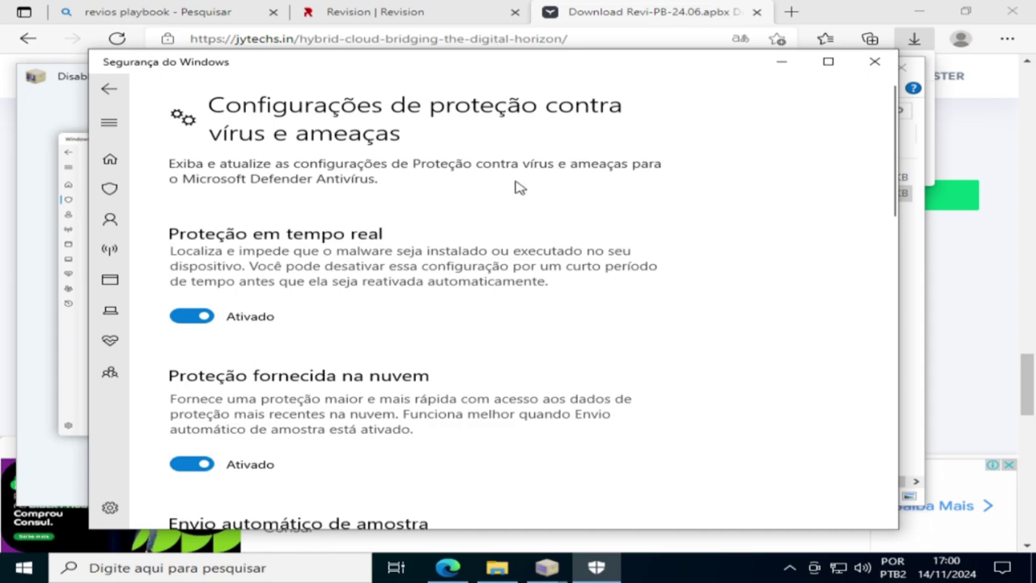
pyautogui.click(192, 316)
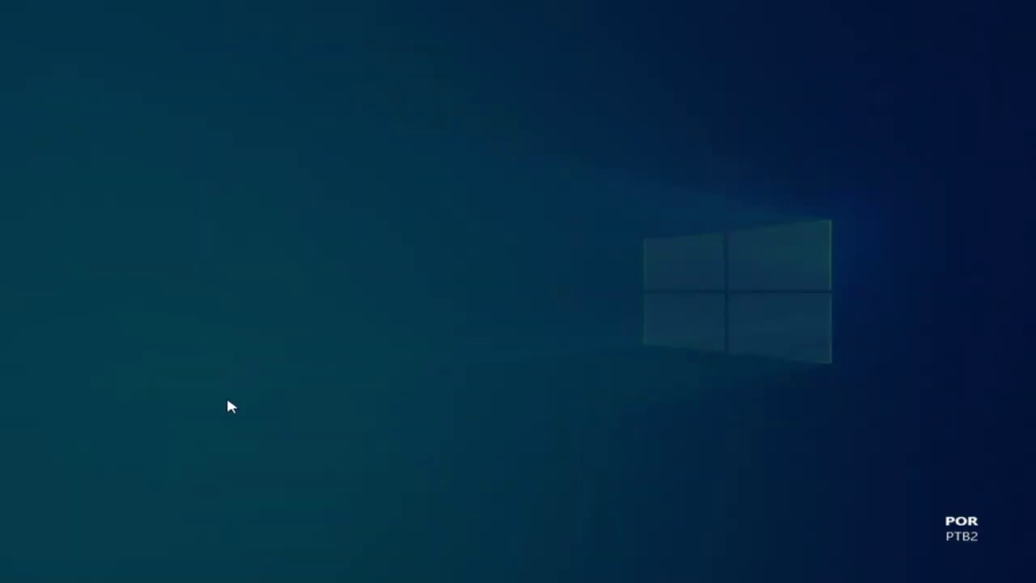
pyautogui.click(412, 380)
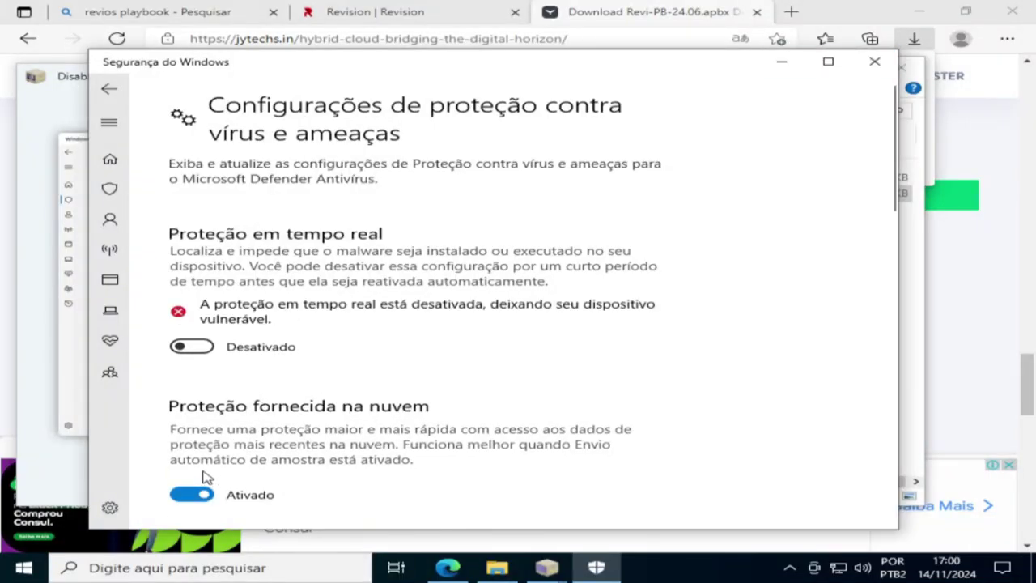
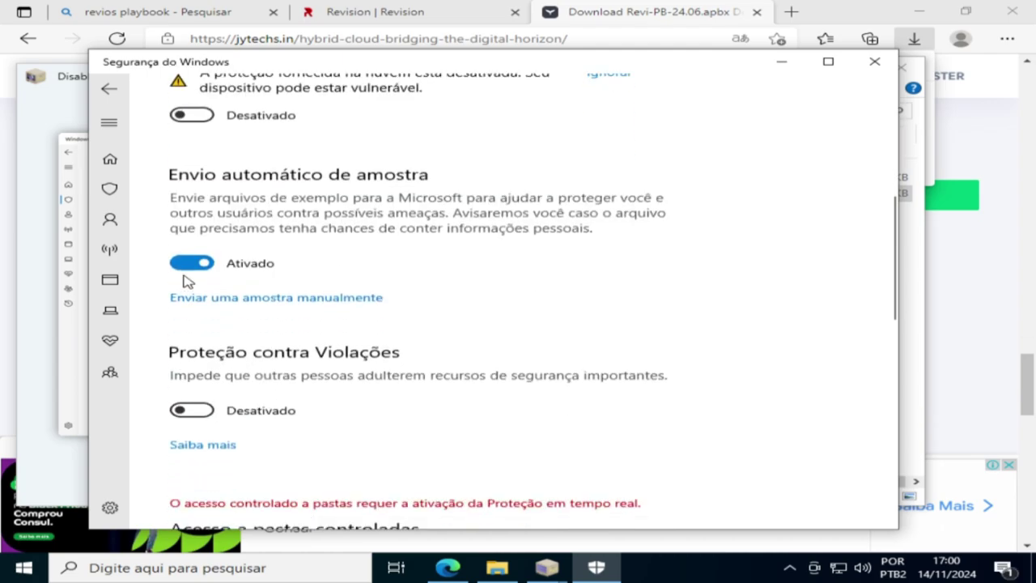
pyautogui.click(190, 264)
pyautogui.scroll(-5, 257, 344)
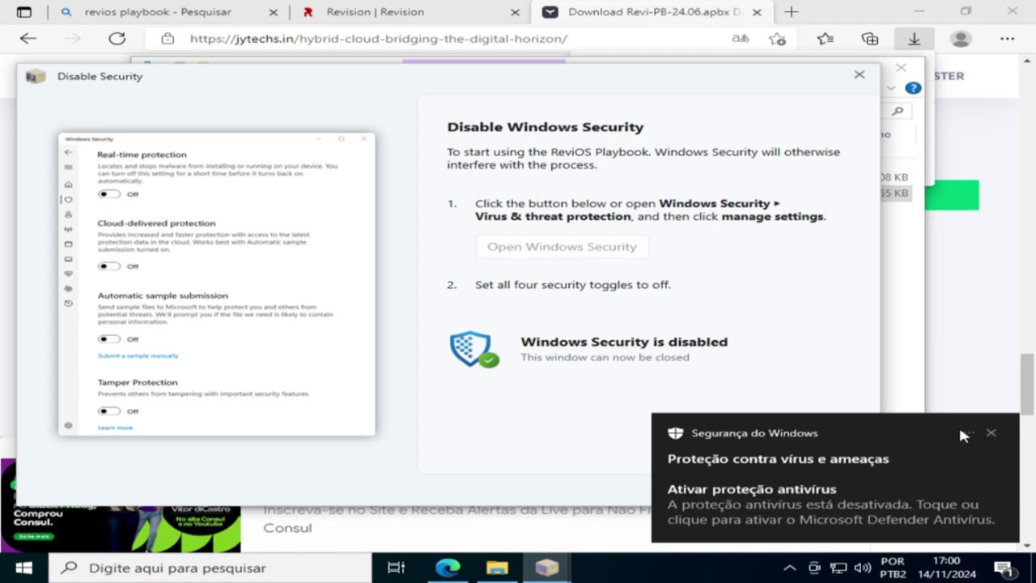
# Dismiss the antivirus notification, close the Disable Security window, and advance the ReviOS Playbook to its system requirements check
pyautogui.click(986, 434)
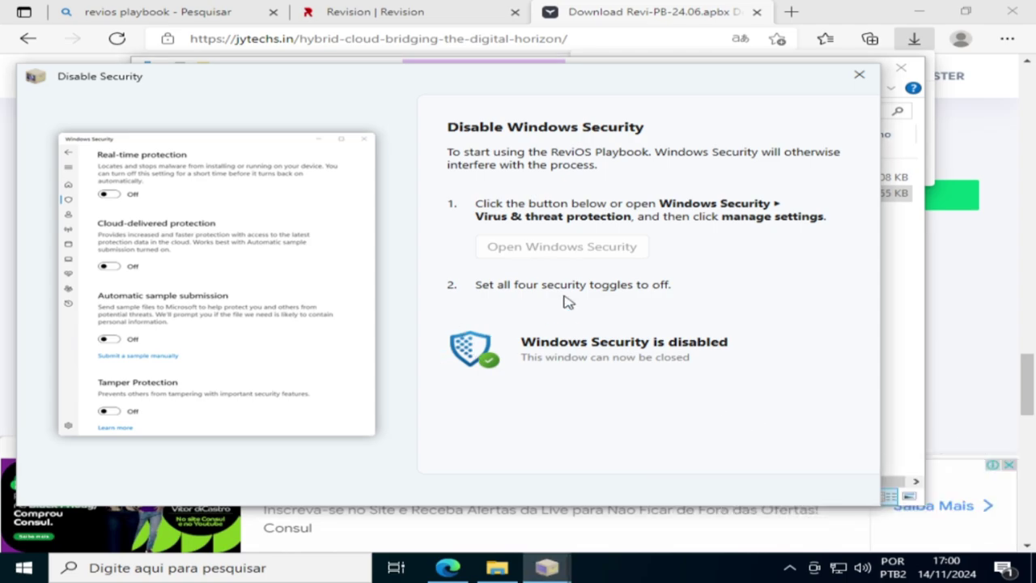
pyautogui.click(858, 76)
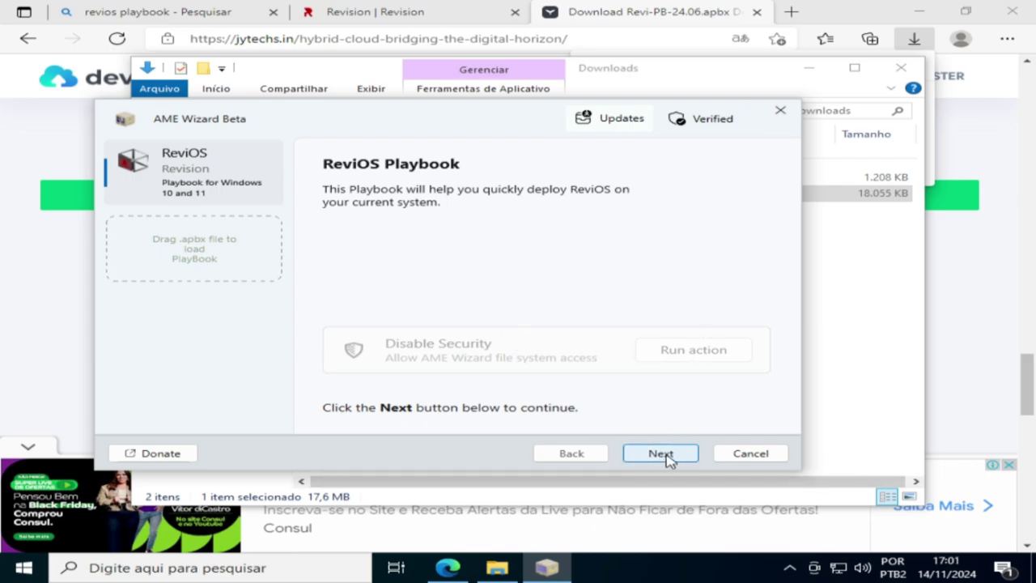
pyautogui.click(667, 458)
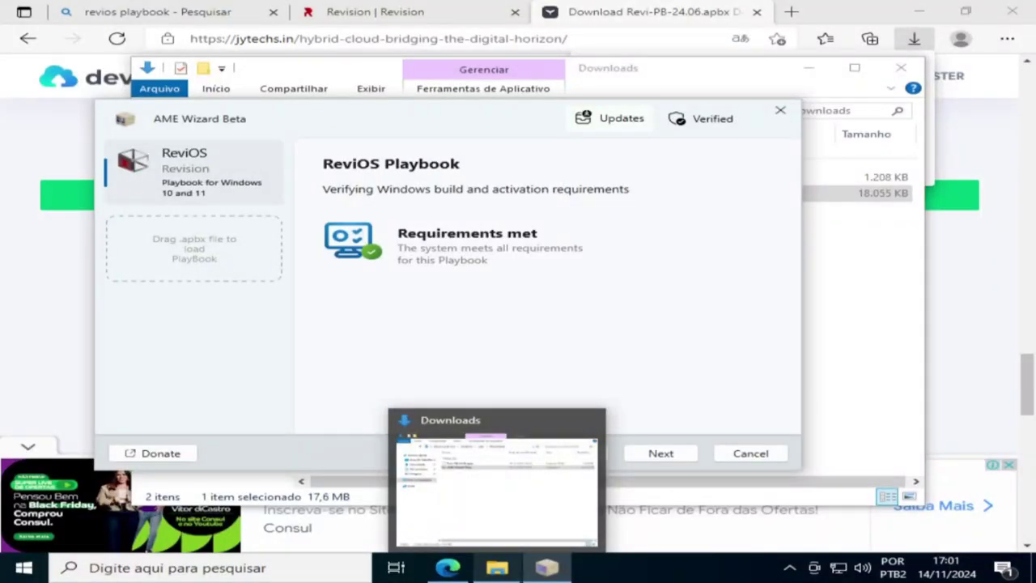
# Continue to the license agreements page, read through the AME Wizard Core license, and agree to the license terms
pyautogui.click(660, 454)
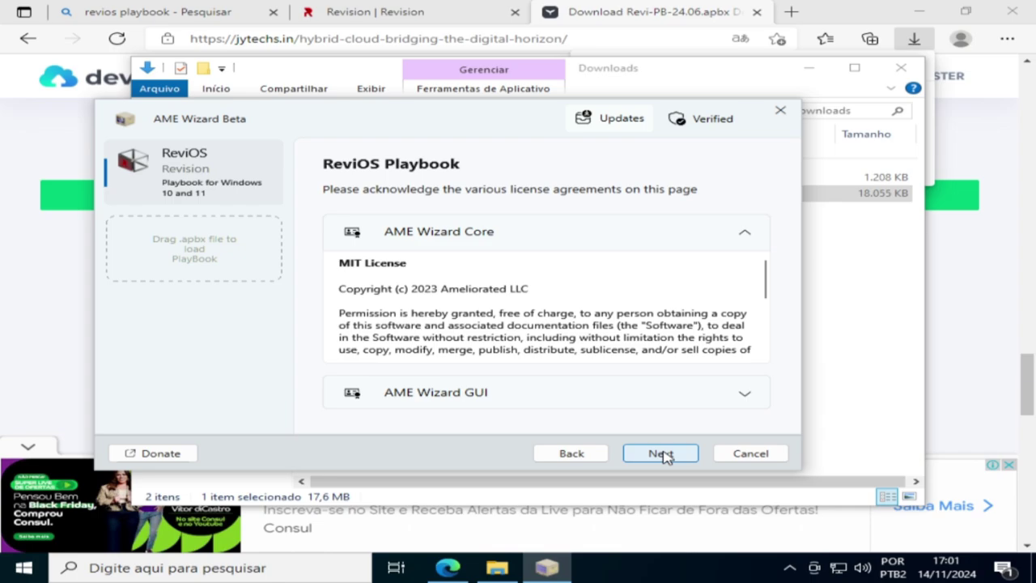
pyautogui.scroll(-1, 625, 358)
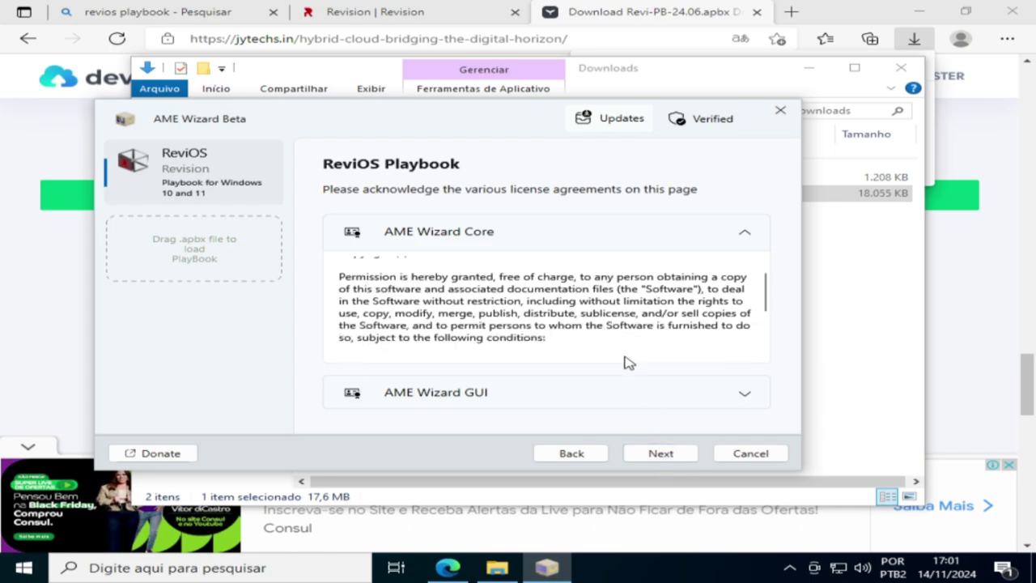
pyautogui.scroll(-1, 625, 358)
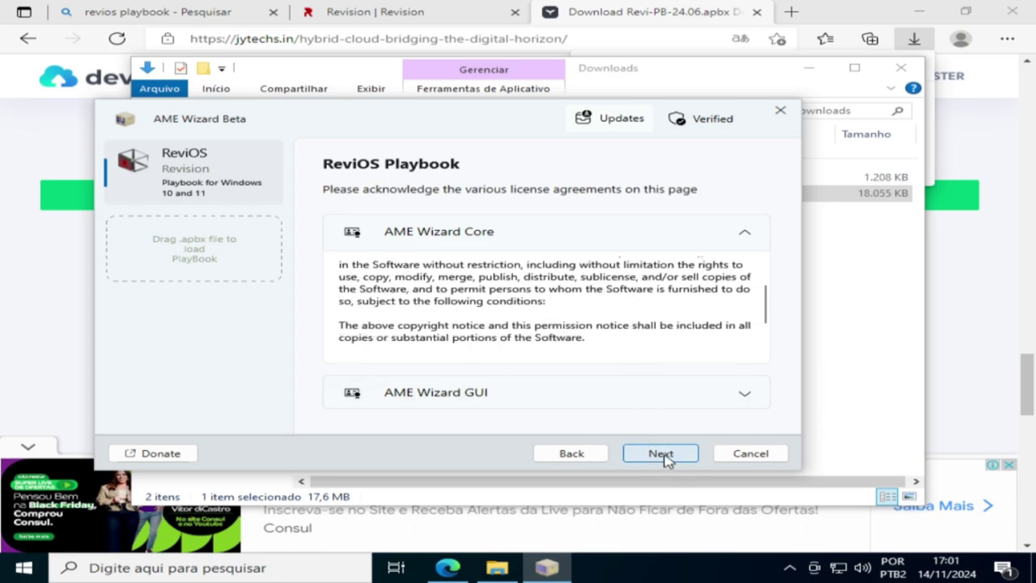
pyautogui.click(662, 455)
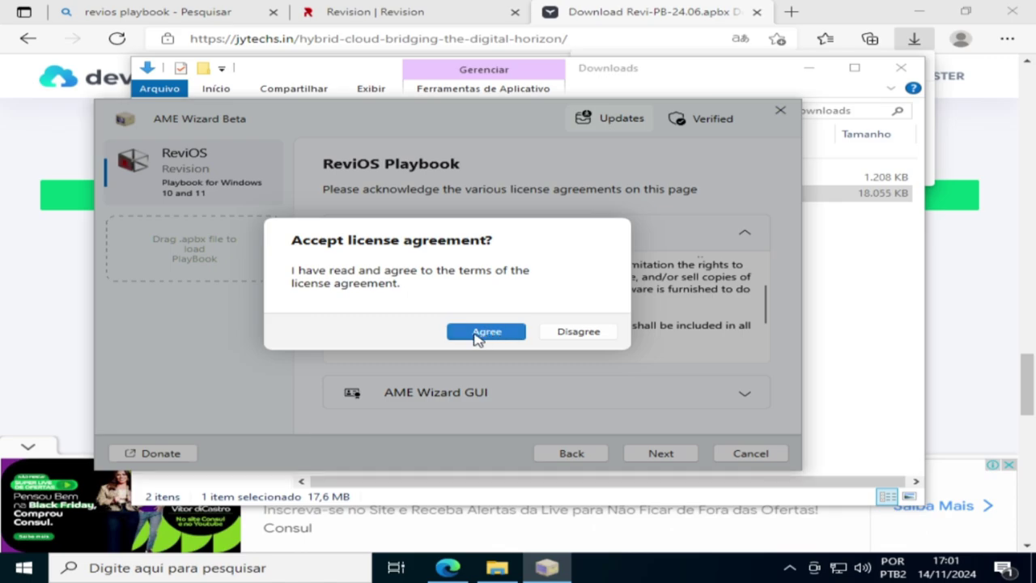
pyautogui.click(485, 332)
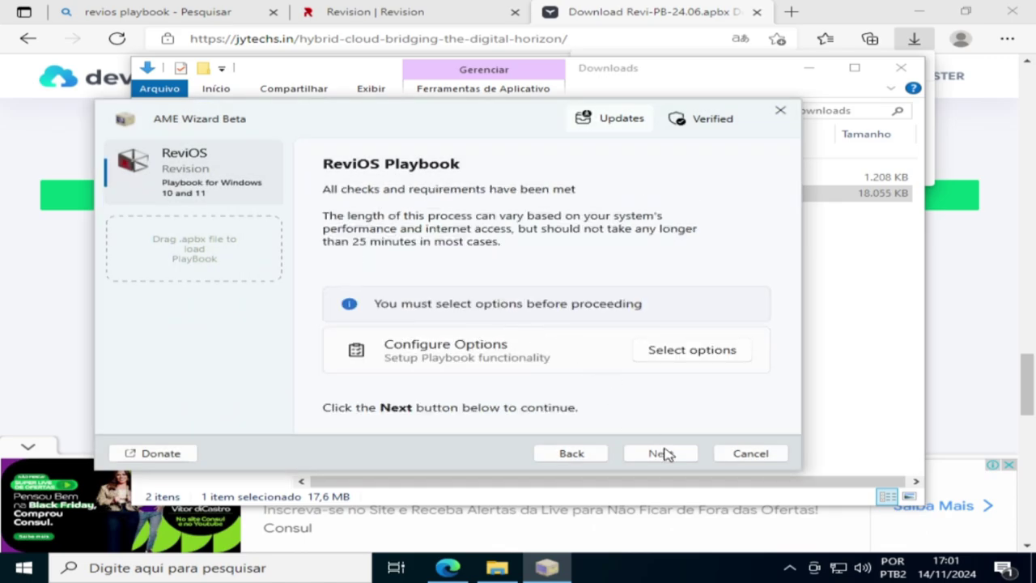
# Open the playbook's option configuration and choose Brave as the preferred browser after trying None and Firefox
pyautogui.click(656, 356)
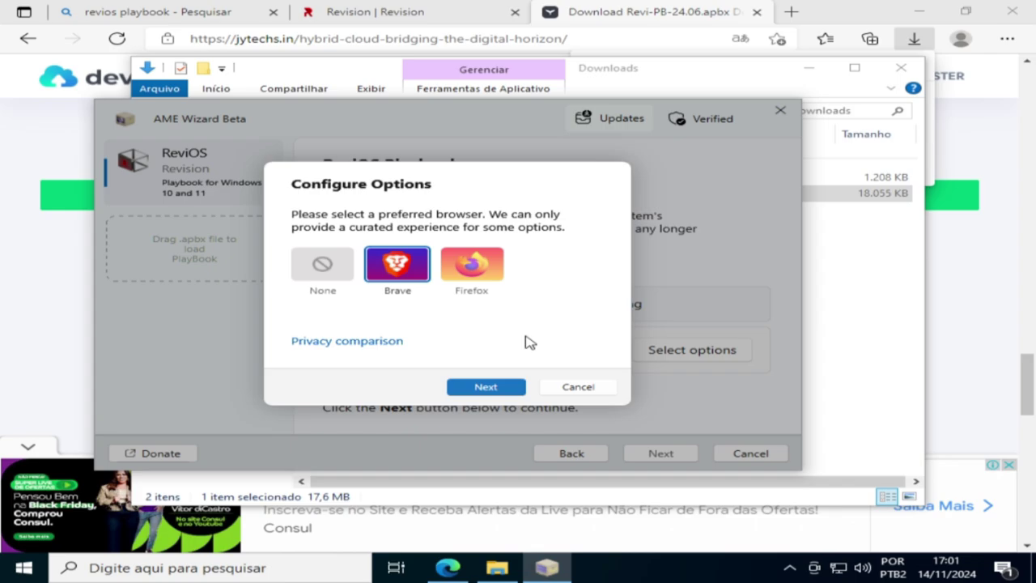
pyautogui.click(322, 263)
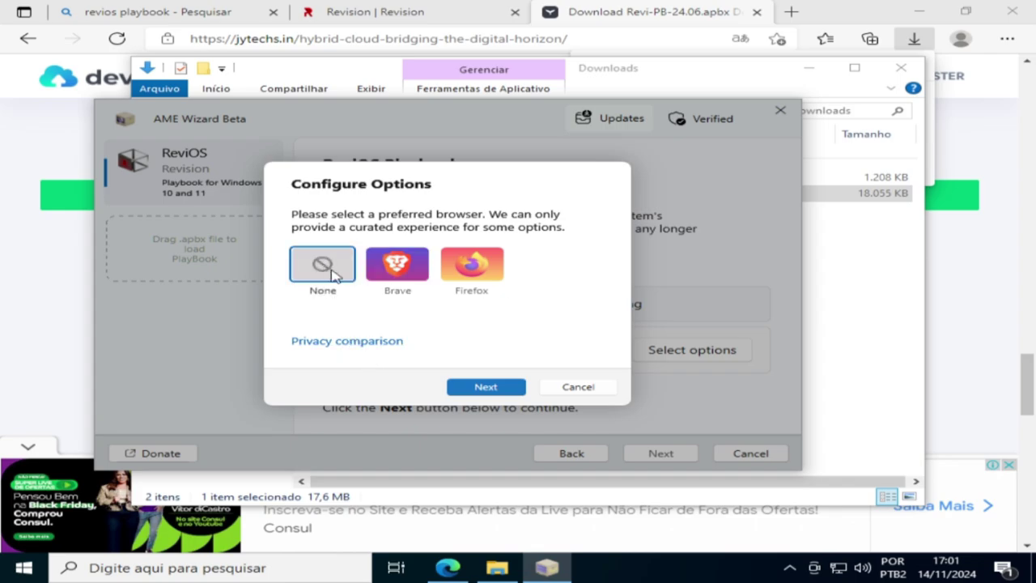
pyautogui.click(386, 276)
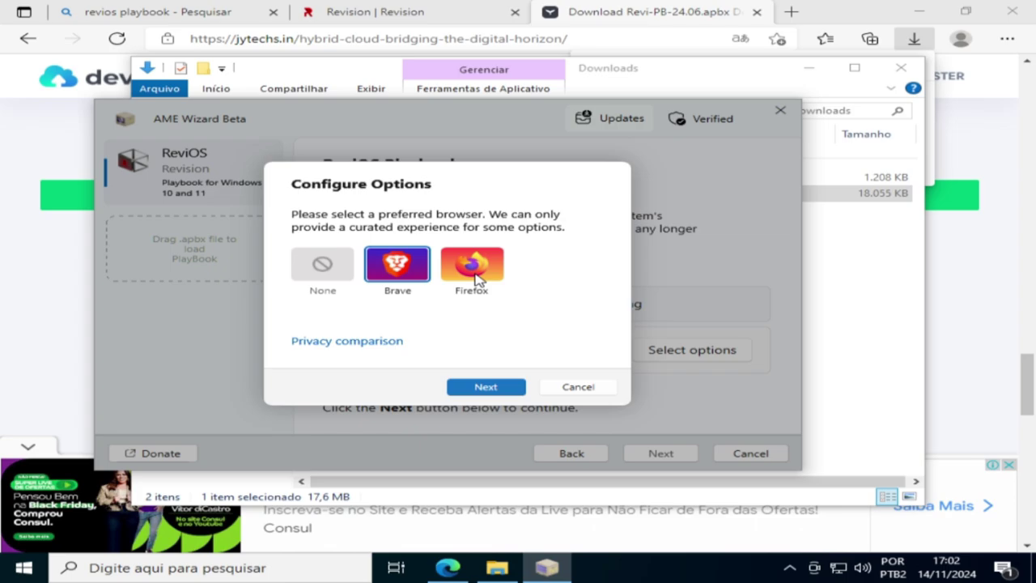
pyautogui.click(478, 280)
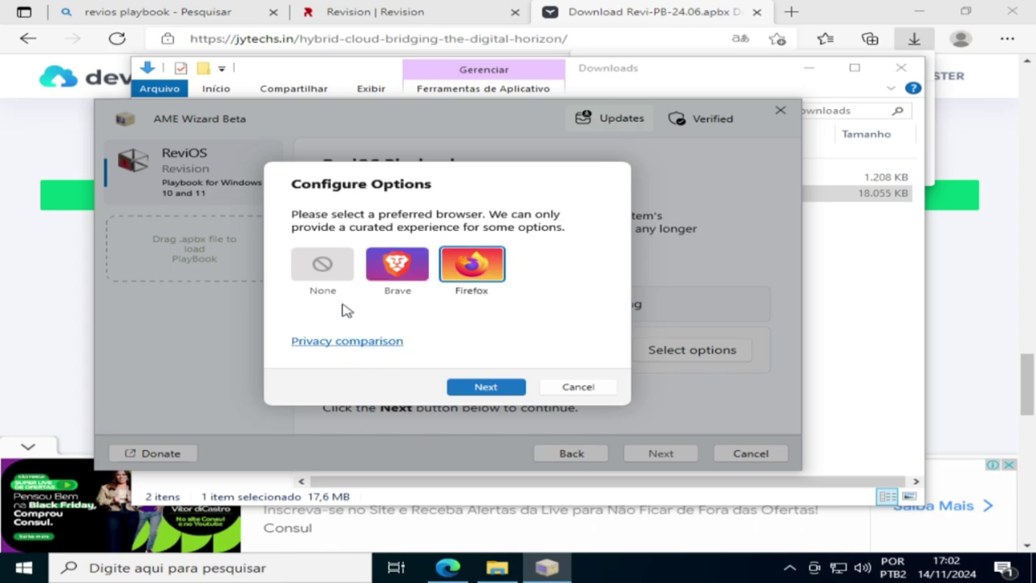
pyautogui.click(423, 269)
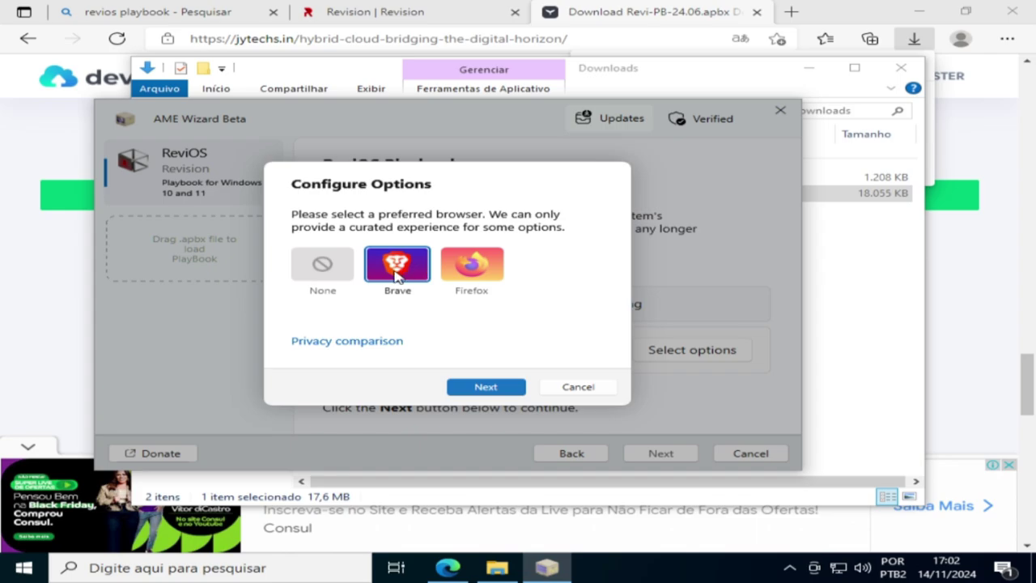
# Open the privacy comparison link, look over the desktop browser tests on PrivacyTests.org, and close Internet Explorer
pyautogui.click(356, 341)
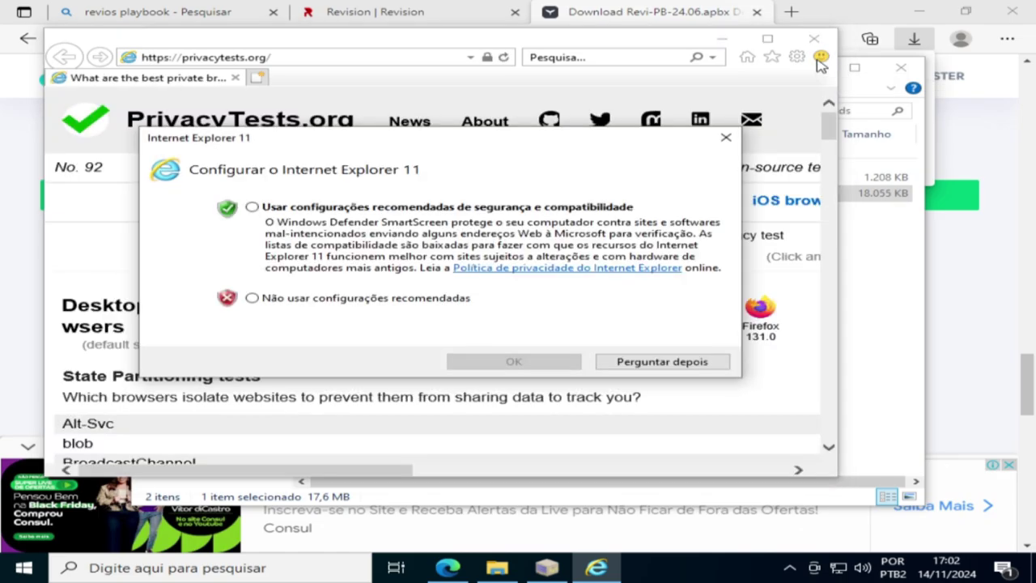
pyautogui.click(725, 138)
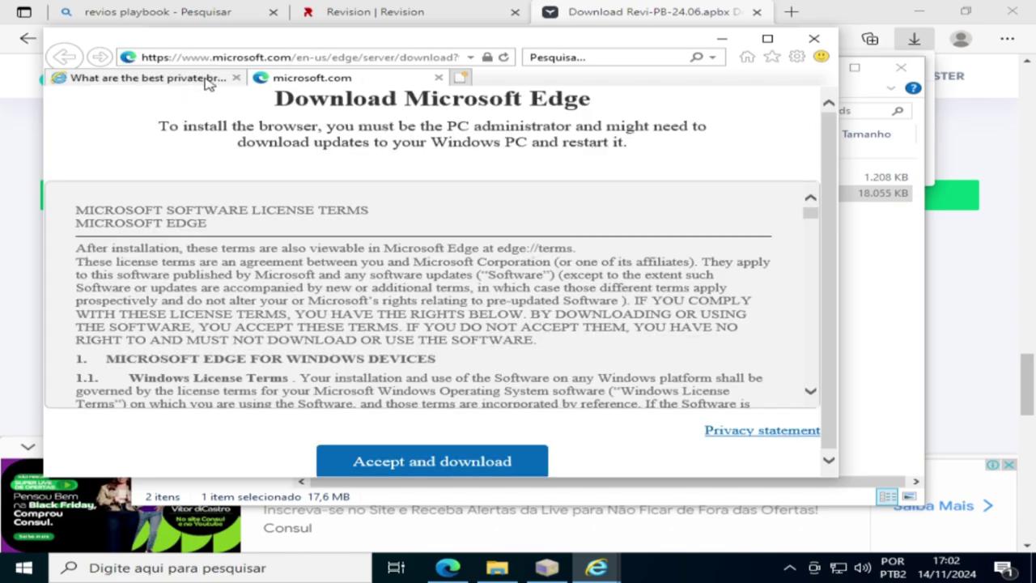
pyautogui.click(207, 80)
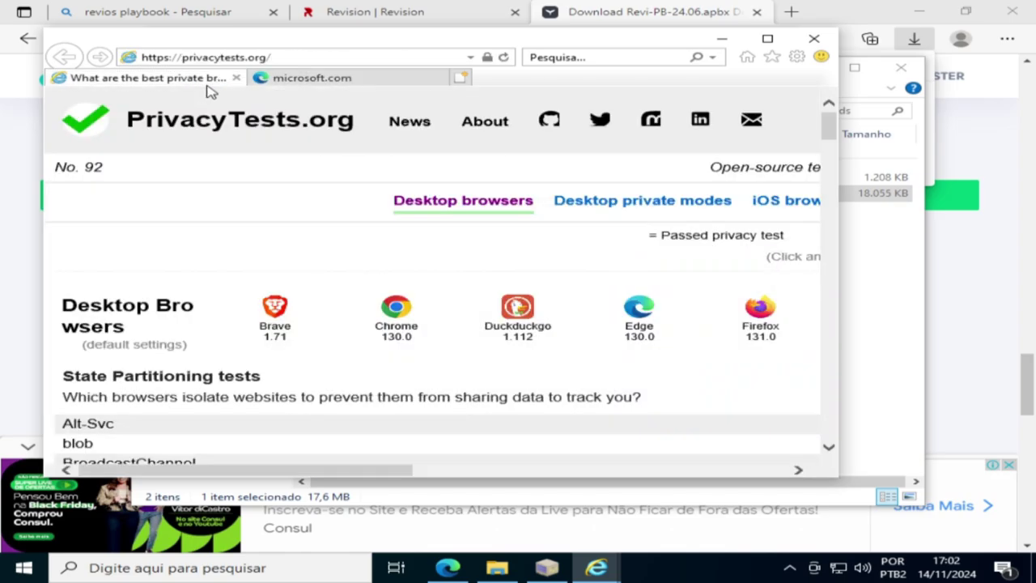
pyautogui.scroll(-2, 410, 224)
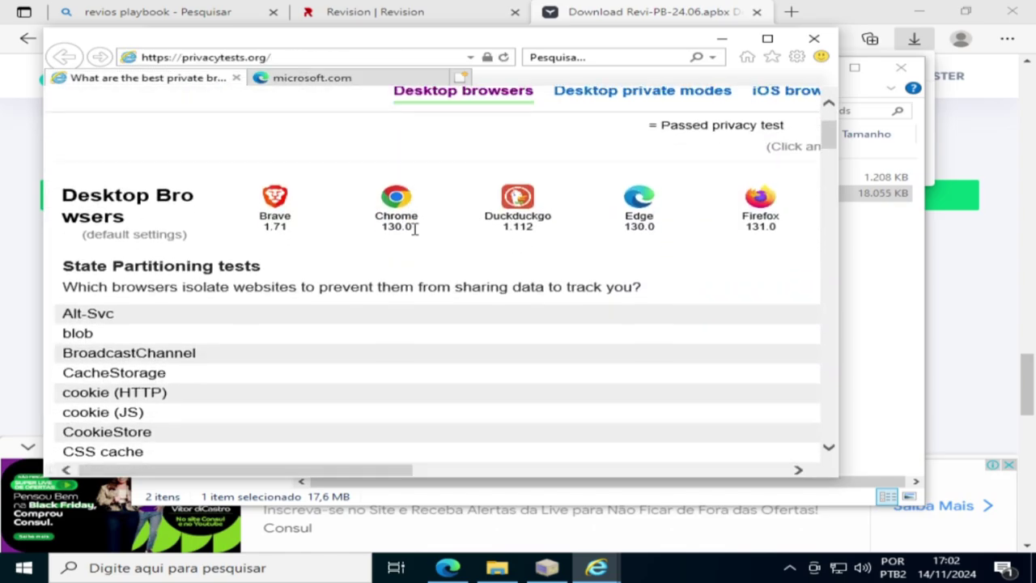
pyautogui.click(813, 38)
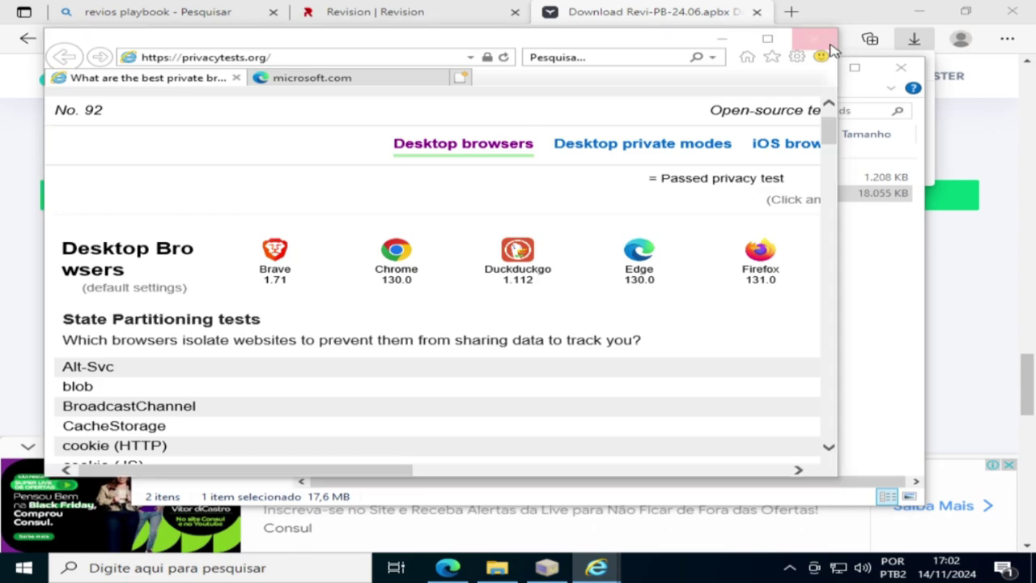
# Confirm Brave as the preferred browser and continue to the Windows Defender option
pyautogui.click(405, 269)
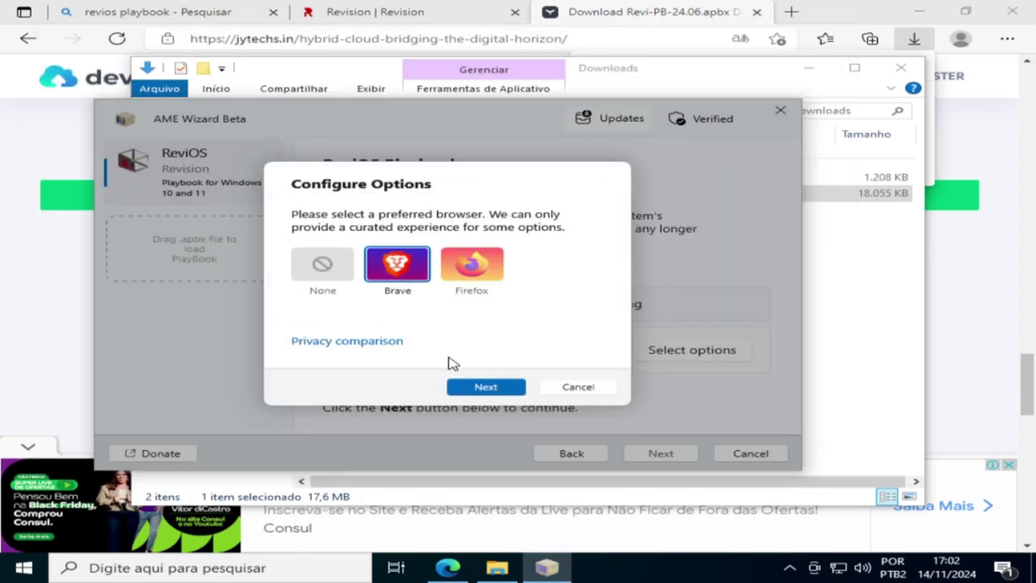
pyautogui.click(317, 264)
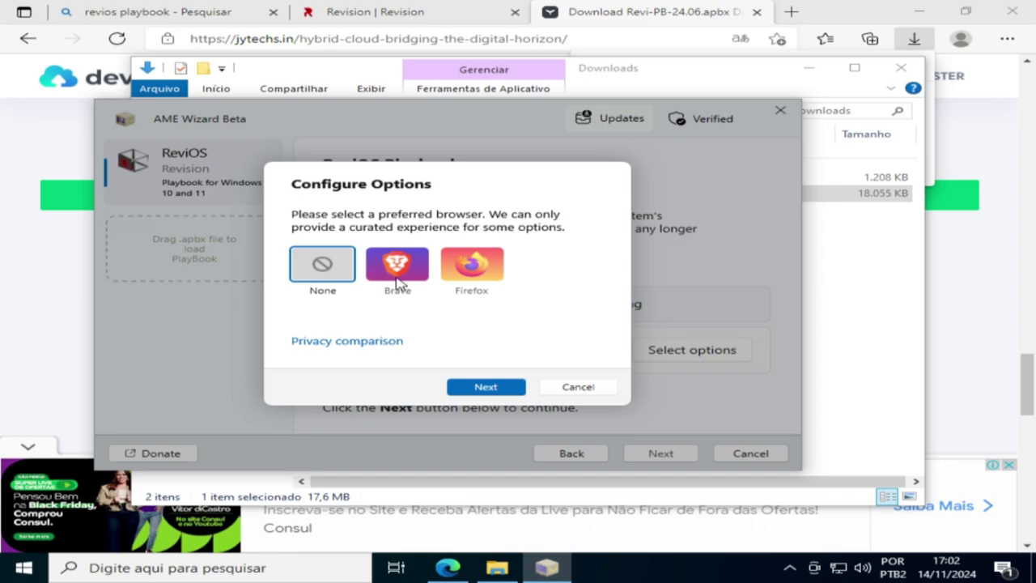
pyautogui.click(397, 280)
pyautogui.click(487, 389)
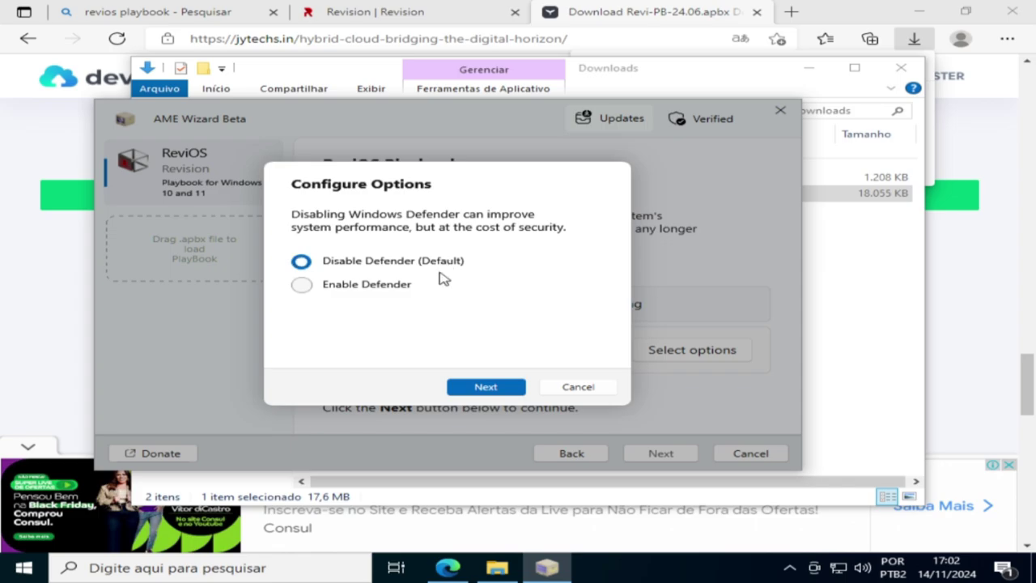
# Choose Disable Defender (Default) and continue to the component removal options
pyautogui.click(301, 285)
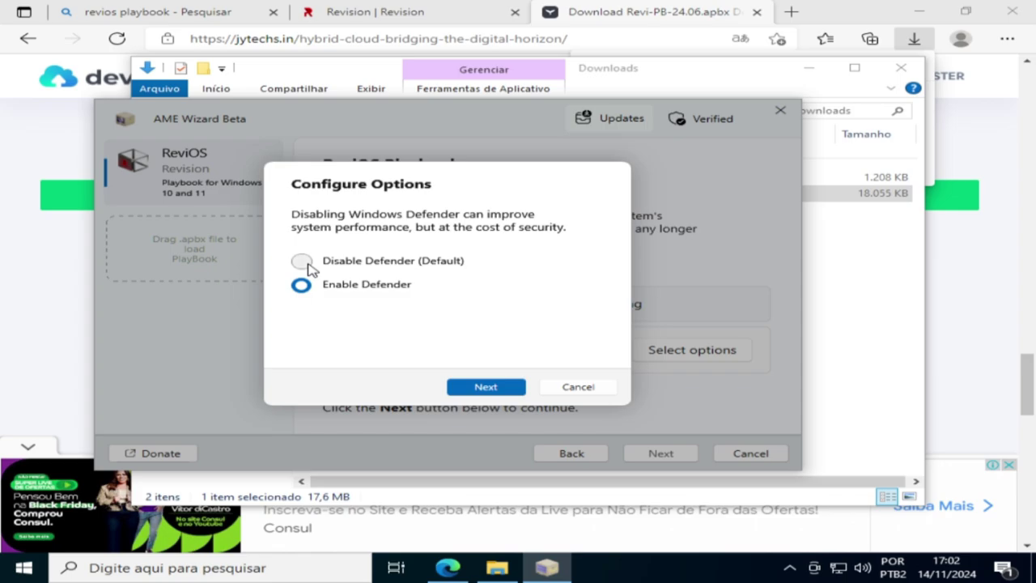
pyautogui.click(304, 263)
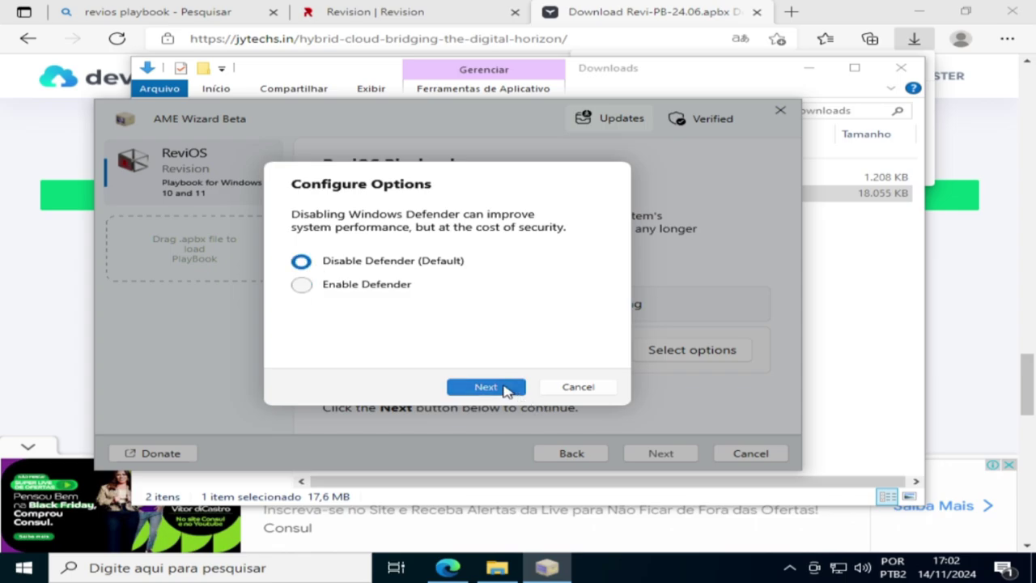
pyautogui.click(486, 387)
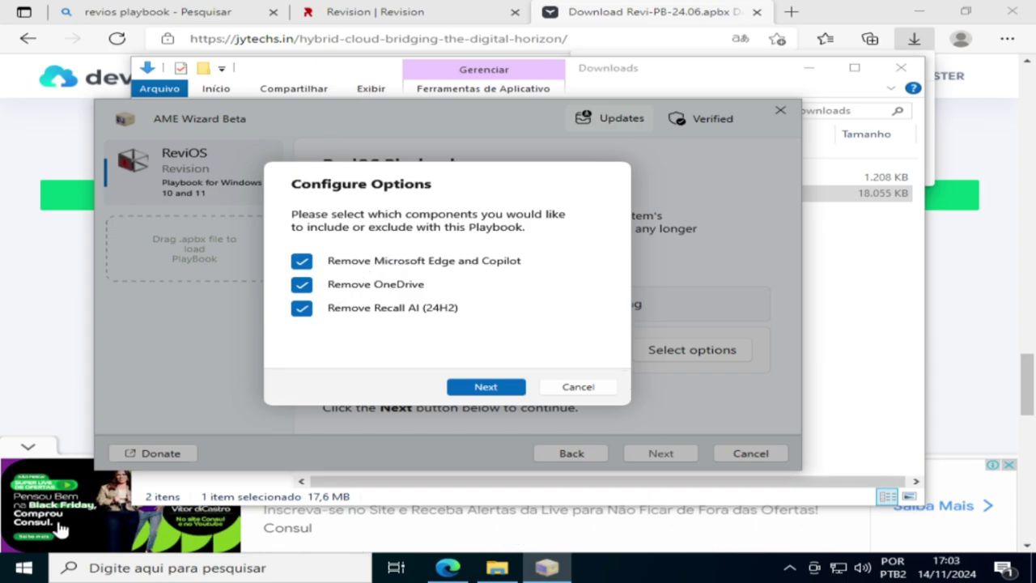
# Search Windows for "copilot" to check whether it is installed, and return to the wizard
pyautogui.click(24, 570)
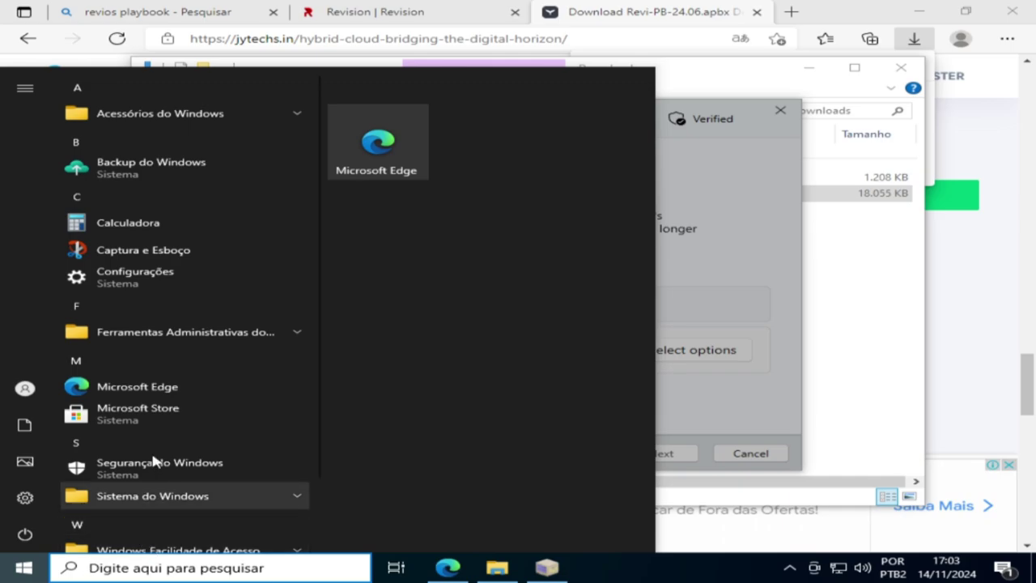
pyautogui.write('c')
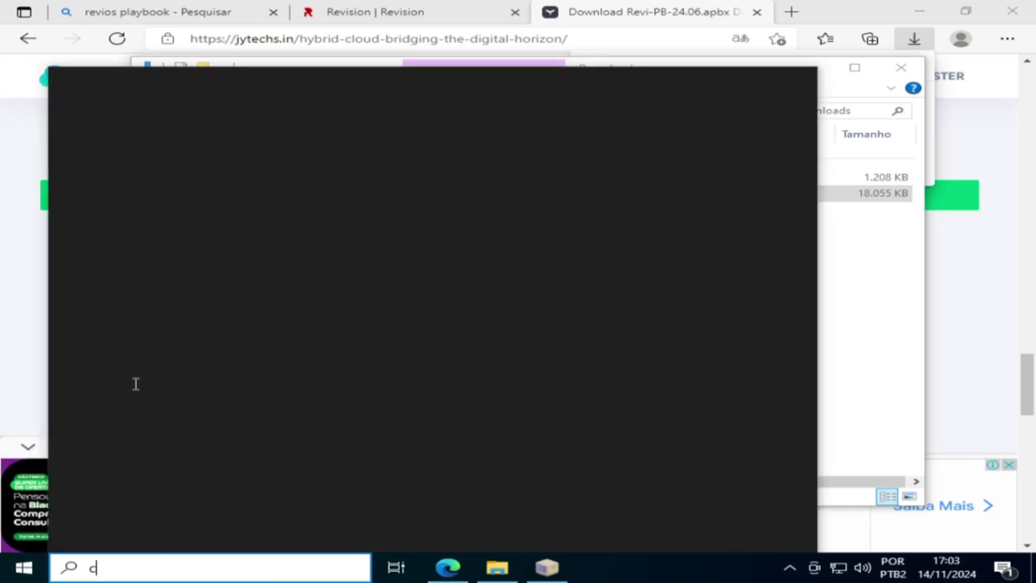
pyautogui.write('op')
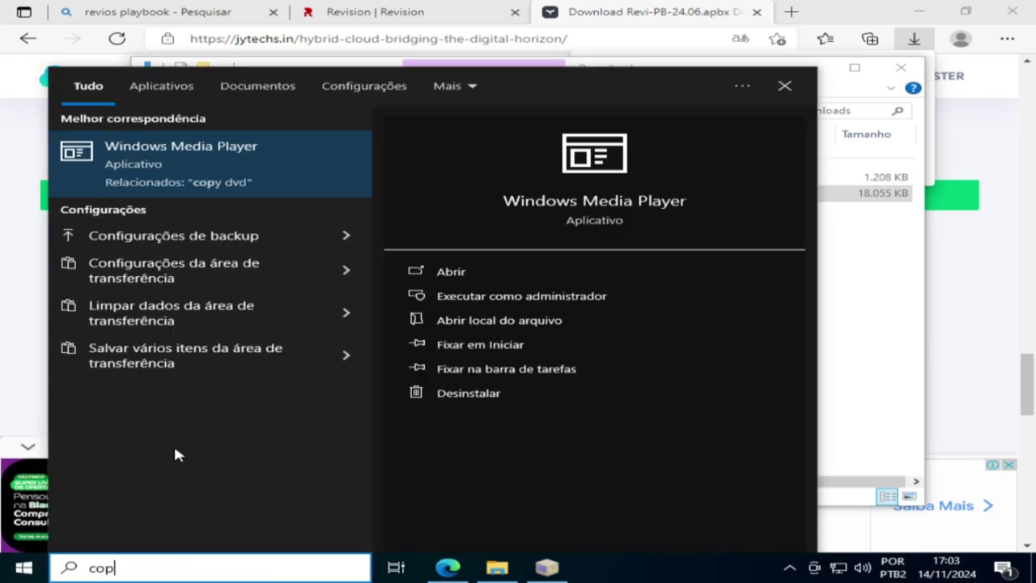
pyautogui.write('il')
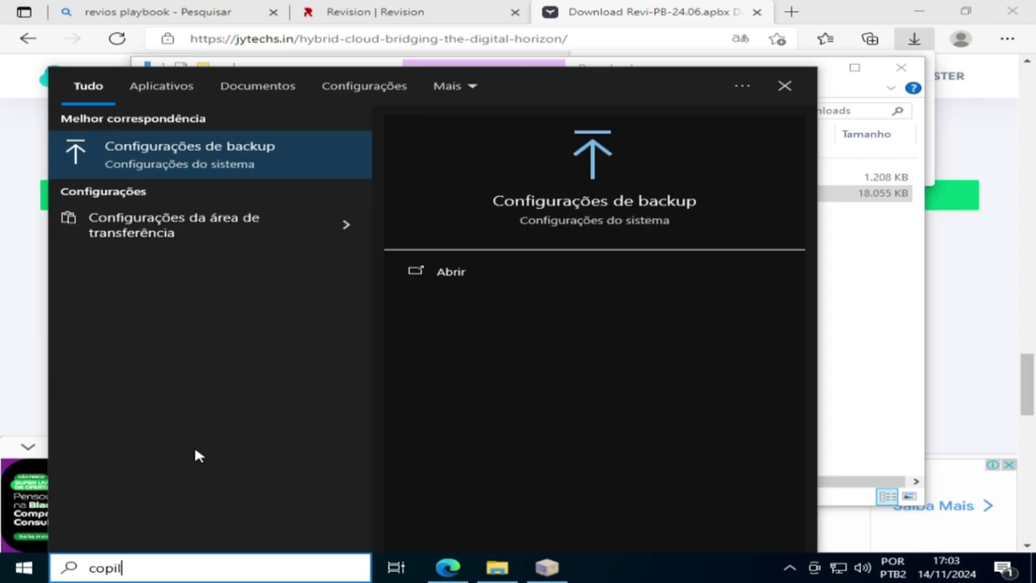
pyautogui.write('ot')
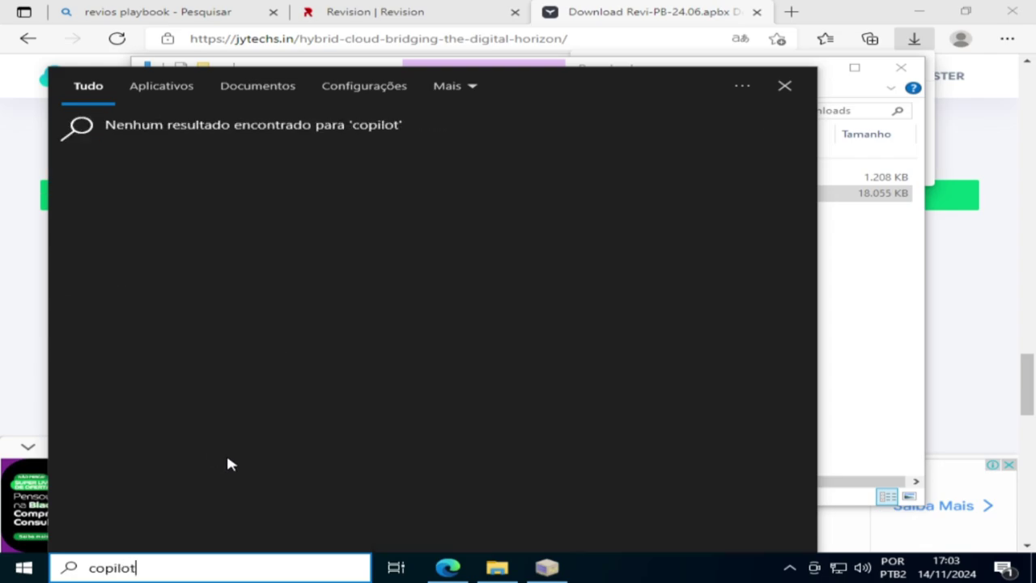
pyautogui.click(8, 569)
pyautogui.click(8, 569)
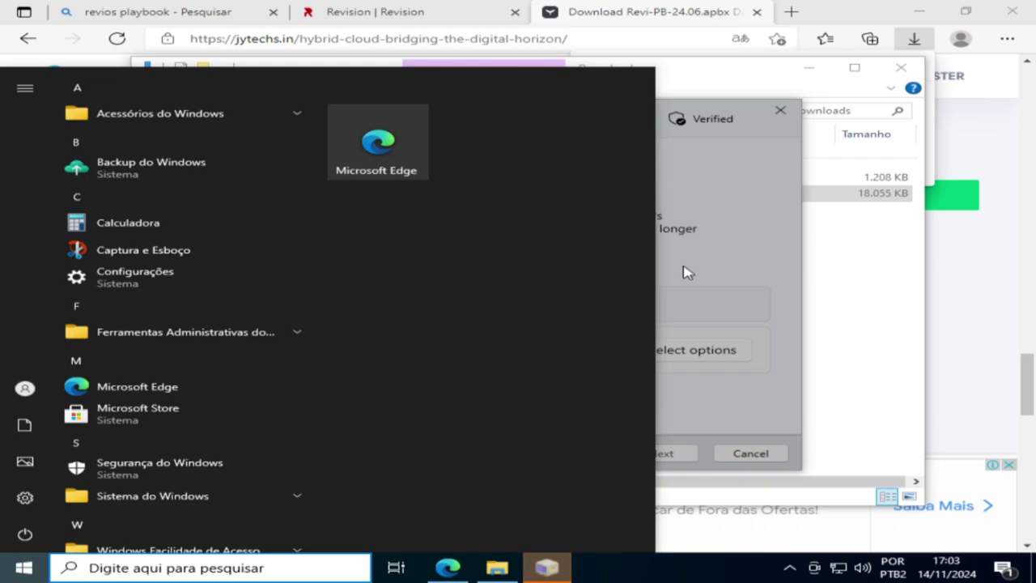
pyautogui.click(7, 573)
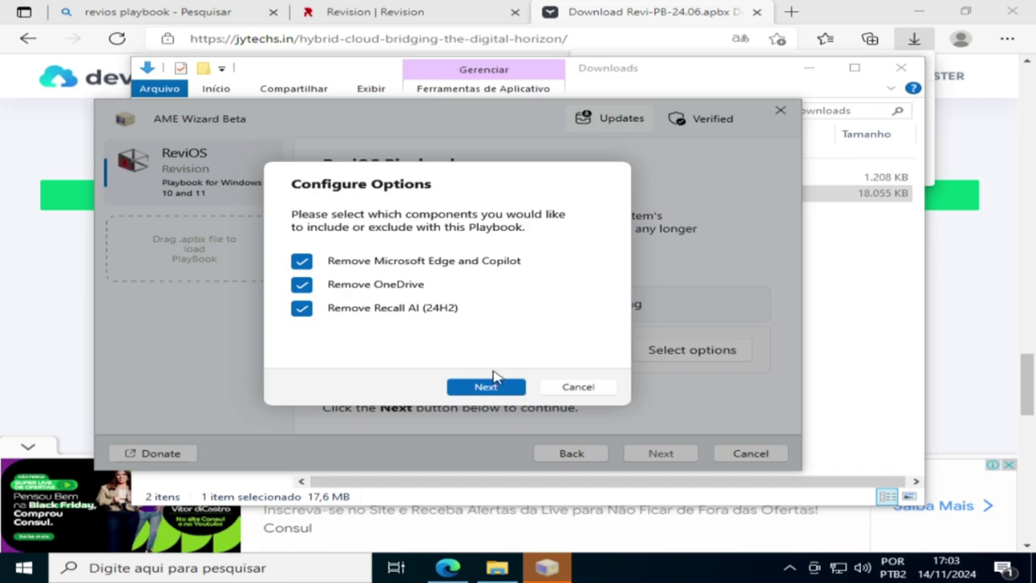
# Accept removal of Edge and Copilot, OneDrive and Recall AI, and add Xbox apps and 'Your Phone' to the UWP packages to remove
pyautogui.click(476, 388)
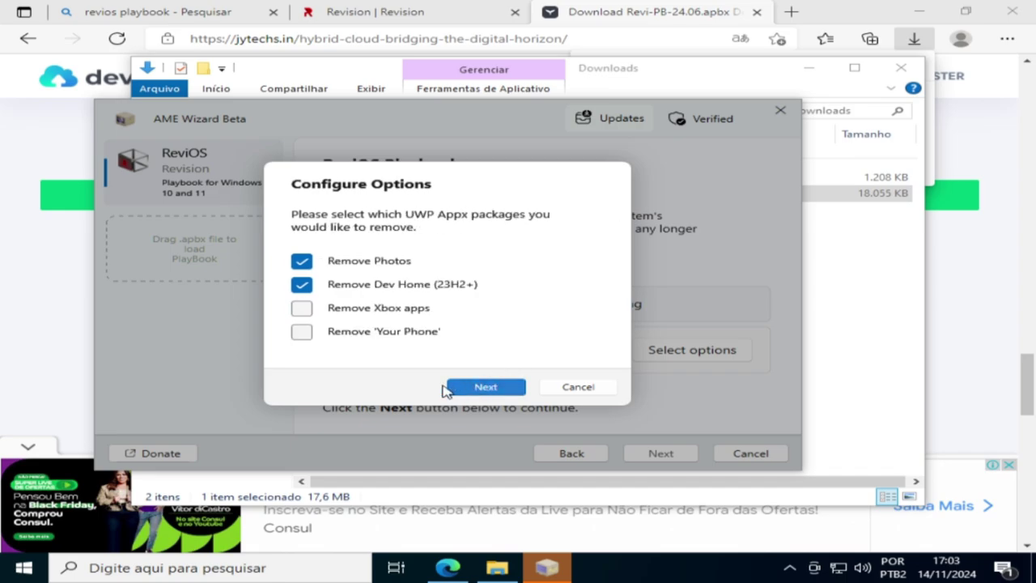
pyautogui.click(301, 313)
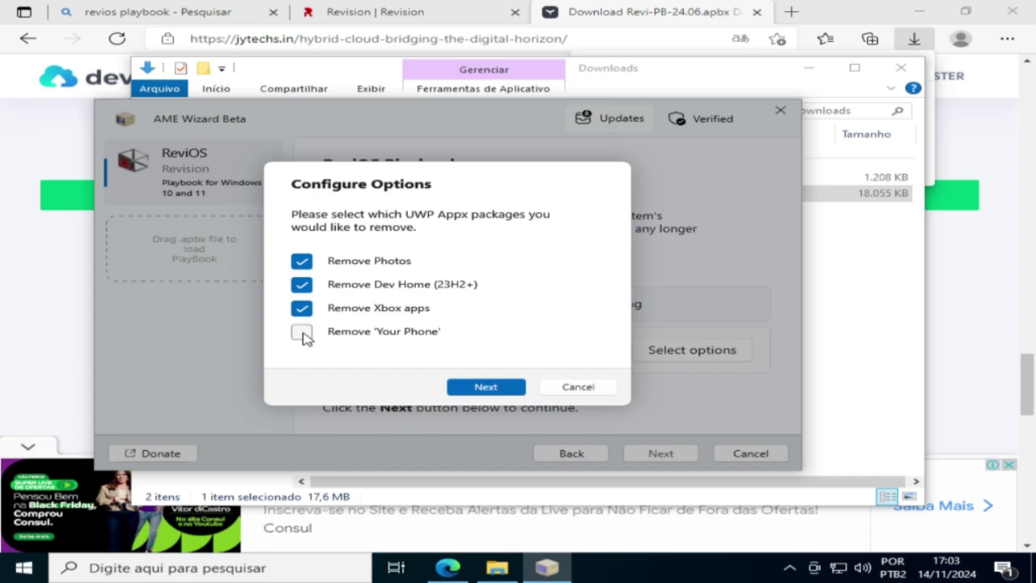
pyautogui.click(305, 337)
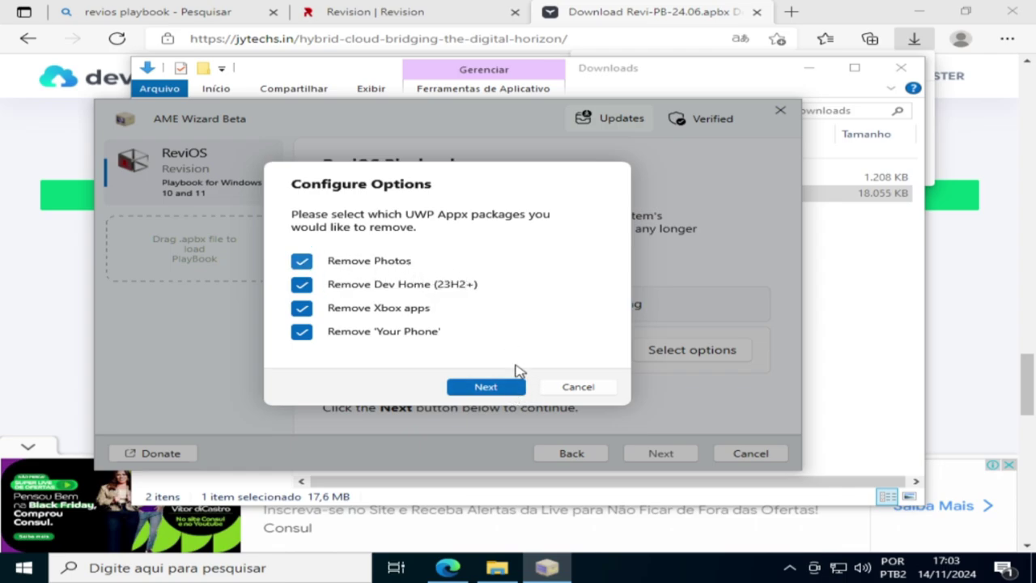
pyautogui.click(507, 388)
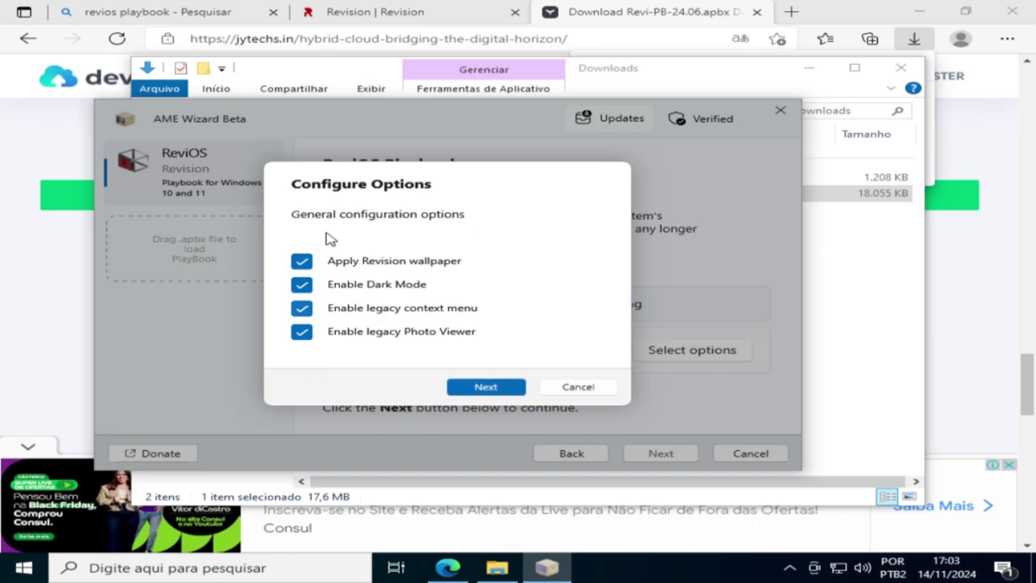
# Turn off Enable Dark Mode in the general options, and enable Custom Explorer Folder View and Disable Automatic Maintenance on page 2
pyautogui.click(302, 285)
pyautogui.click(498, 387)
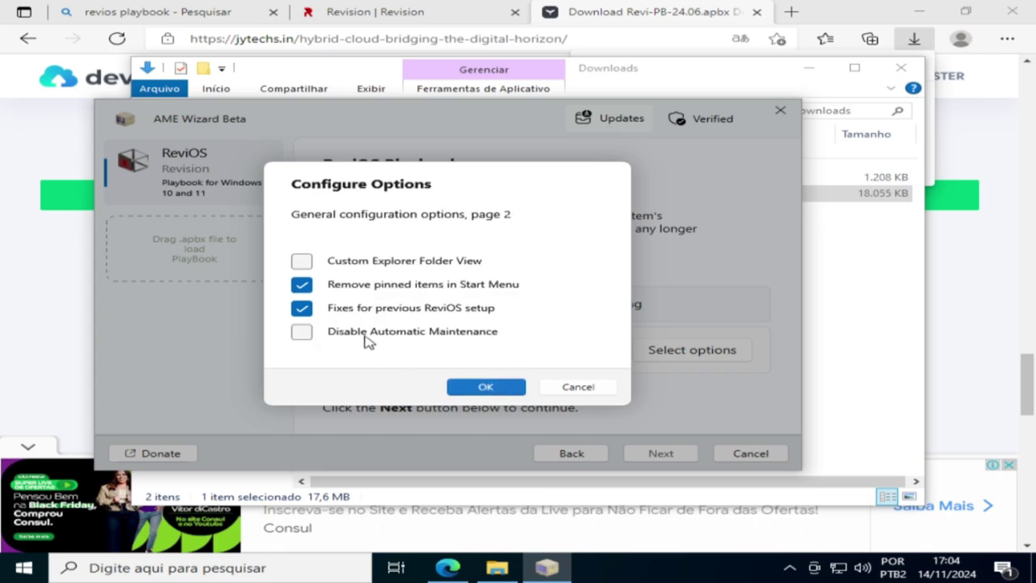
pyautogui.click(298, 267)
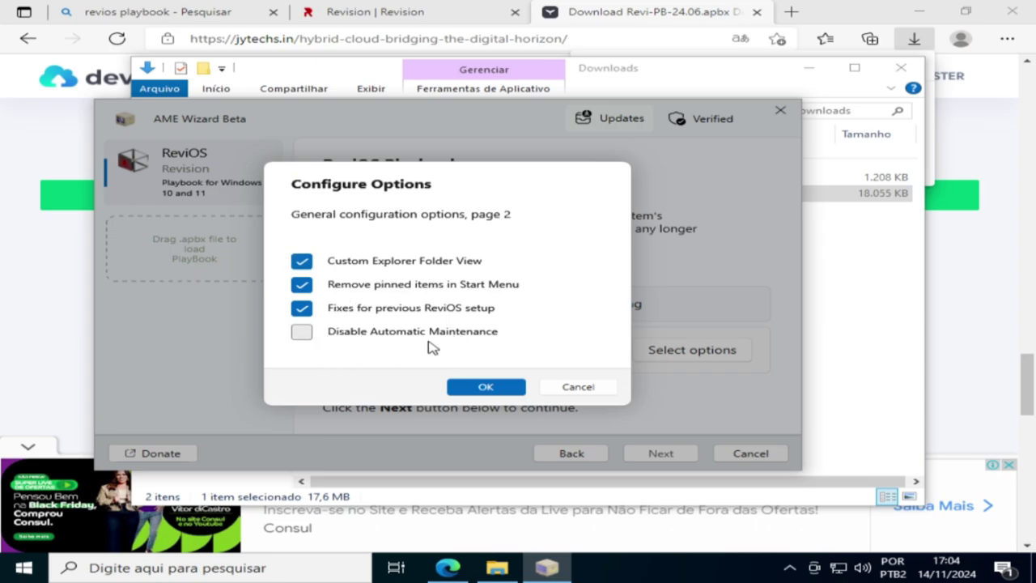
pyautogui.click(304, 335)
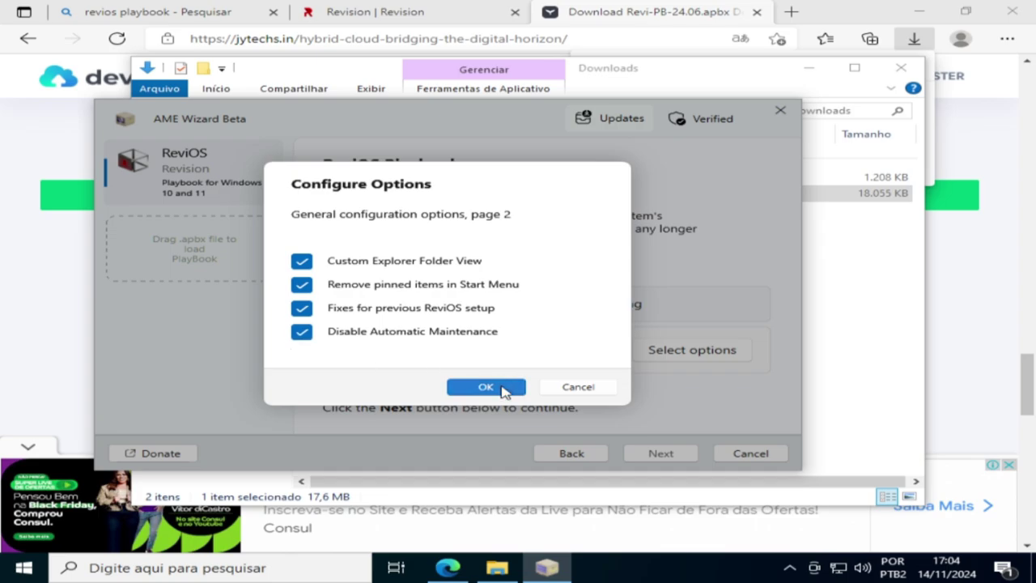
# Confirm the page 2 configuration options and start deploying the ReviOS Playbook onto the system
pyautogui.click(511, 389)
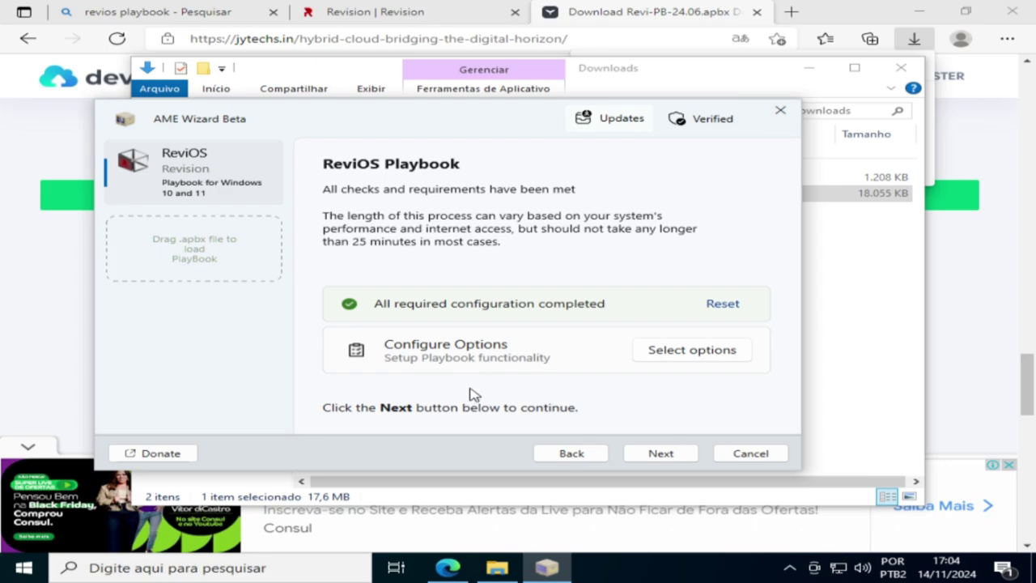
pyautogui.click(660, 454)
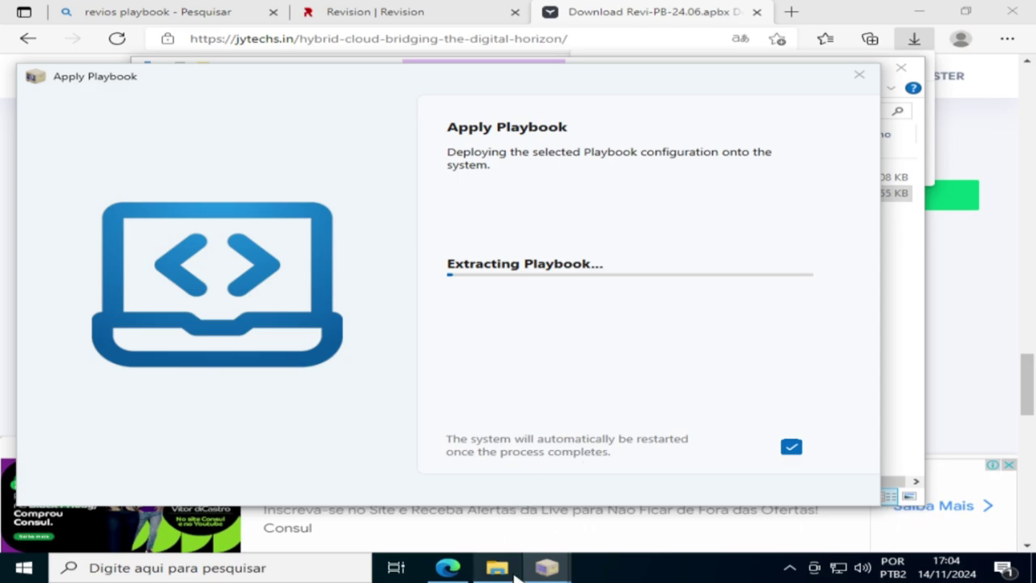
pyautogui.moveTo(534, 577)
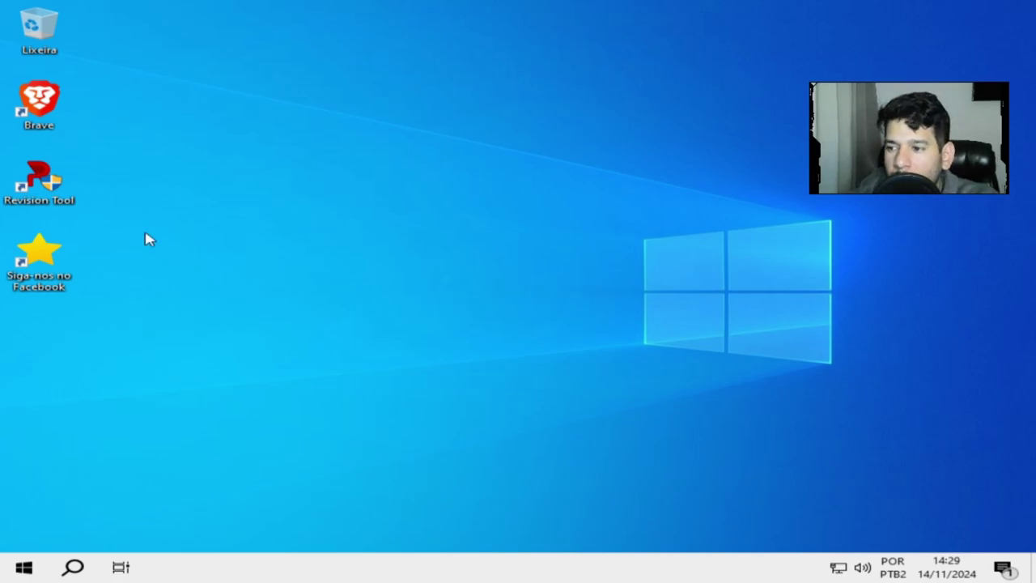
# Launch Revision Tool with permission to make changes, and set its language to Portuguese (Brazil) and its color theme to dark
pyautogui.doubleClick(40, 195)
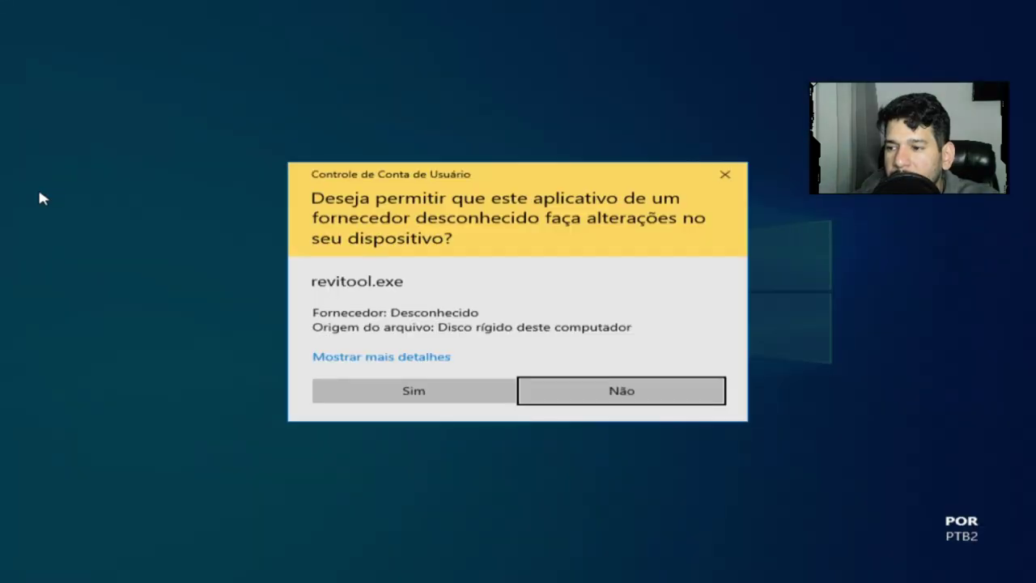
pyautogui.click(446, 388)
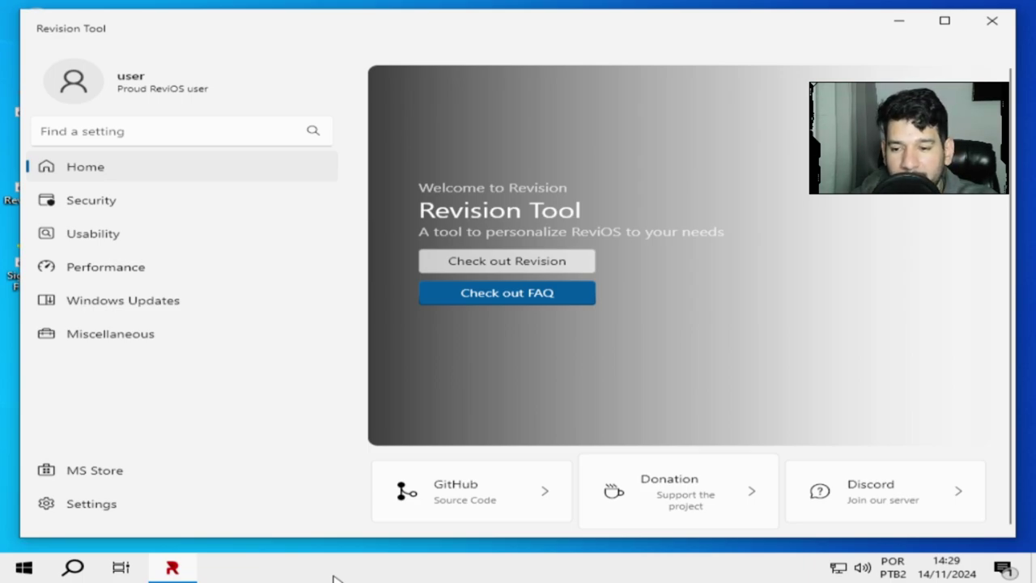
pyautogui.click(78, 511)
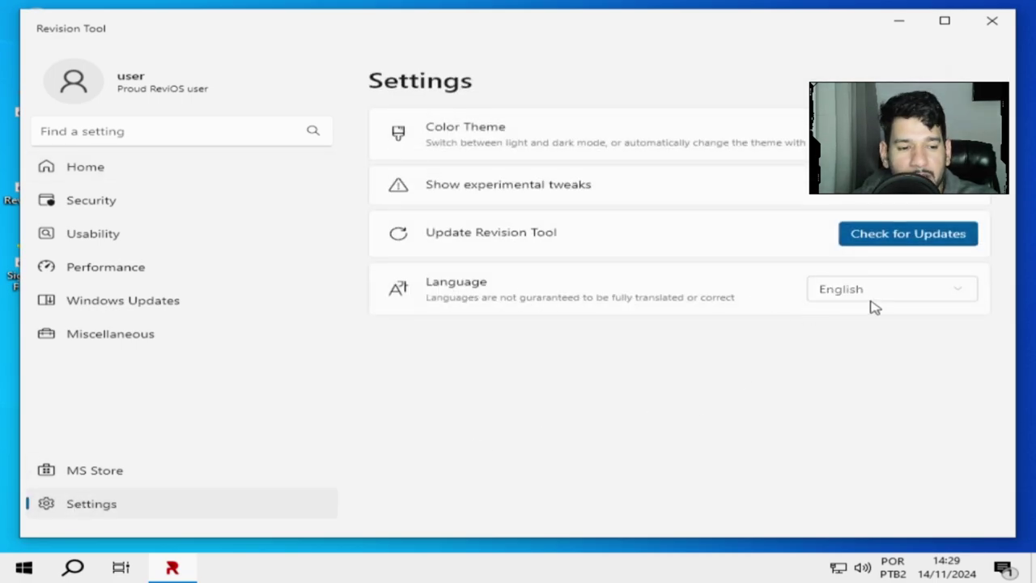
pyautogui.click(916, 293)
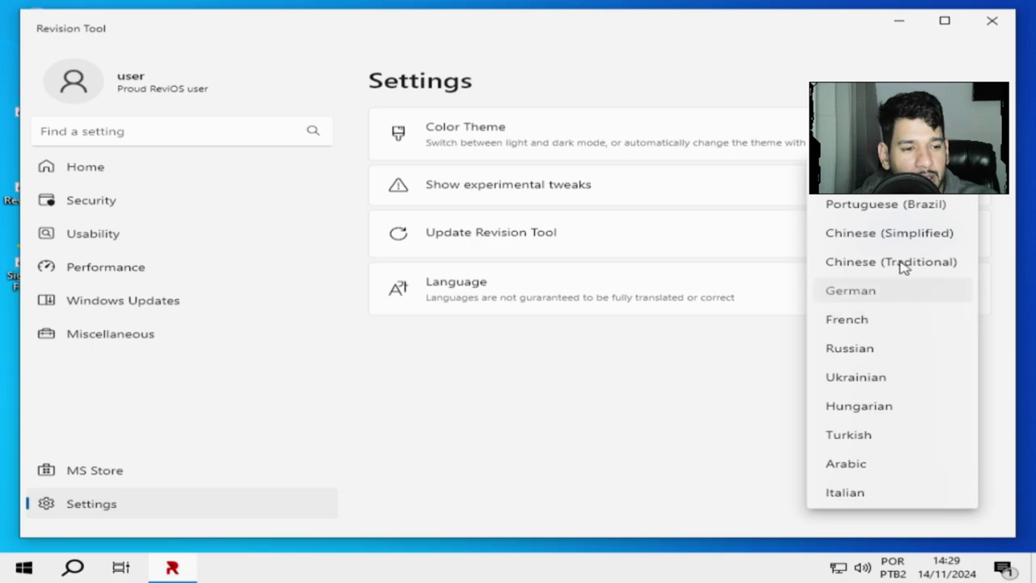
pyautogui.click(891, 212)
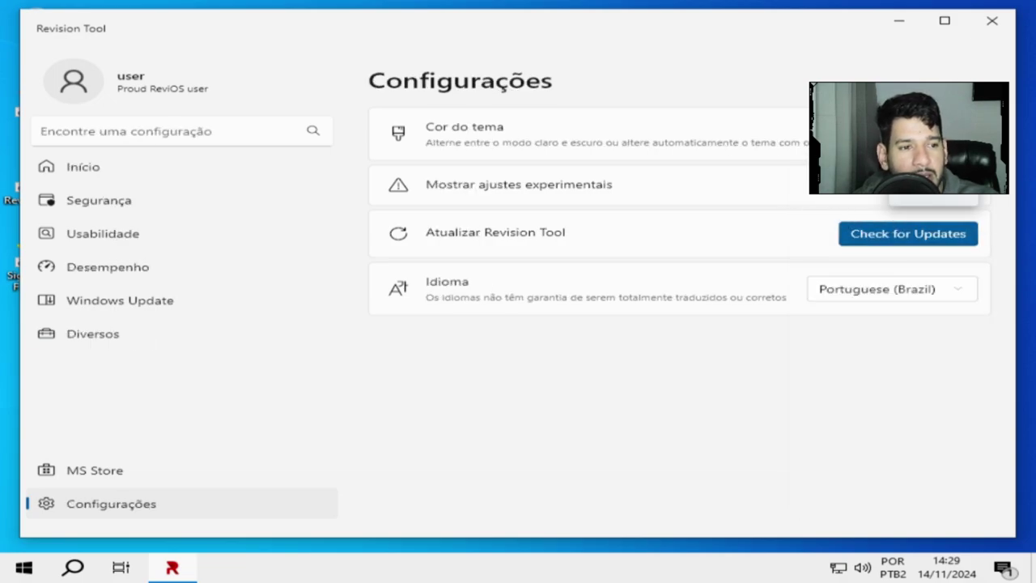
pyautogui.click(921, 199)
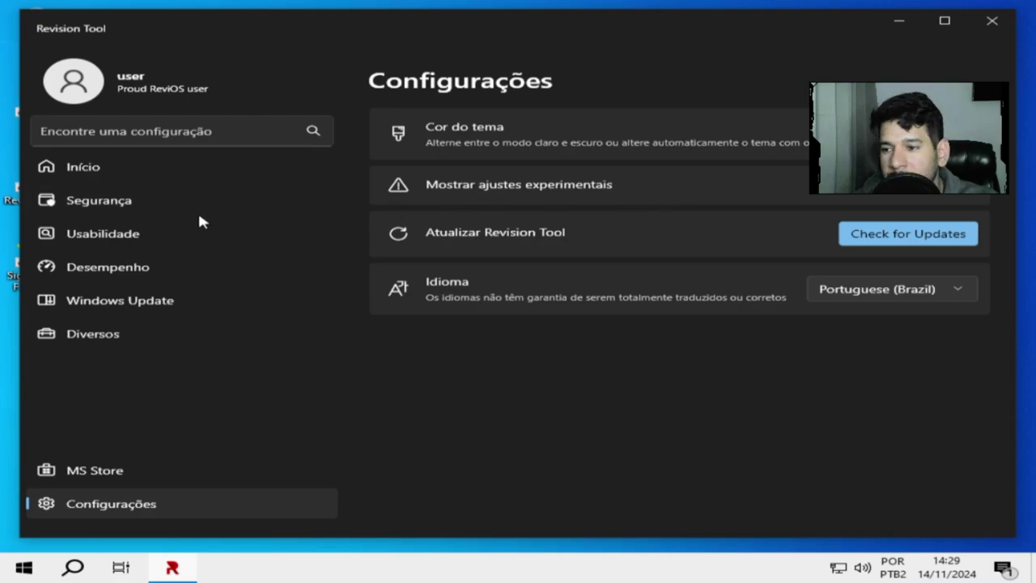
# Turn off User Account Control and the Spectre and Meltdown mitigation in the security settings, acknowledging the restart notices
pyautogui.click(151, 208)
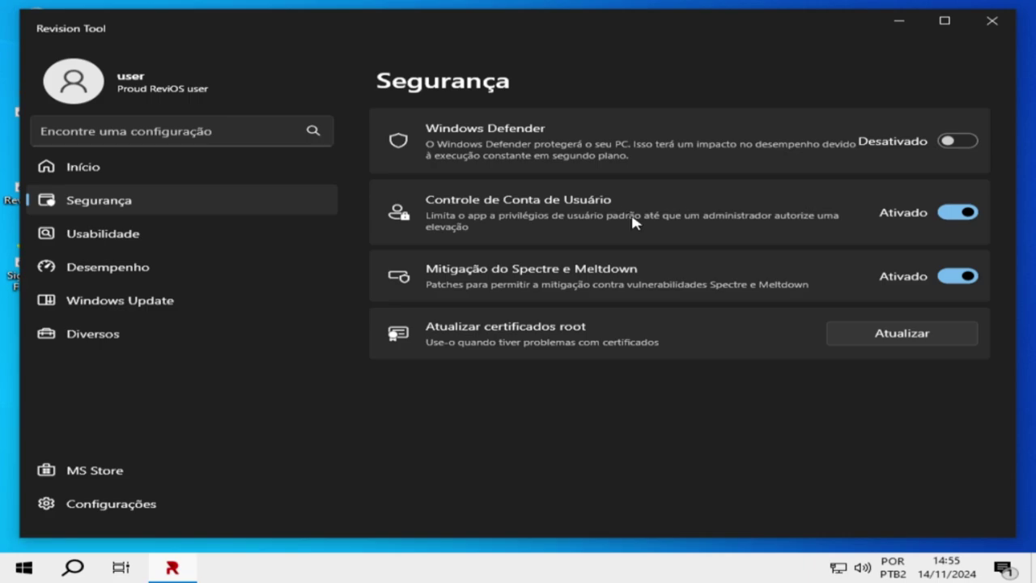
pyautogui.click(957, 213)
pyautogui.click(656, 303)
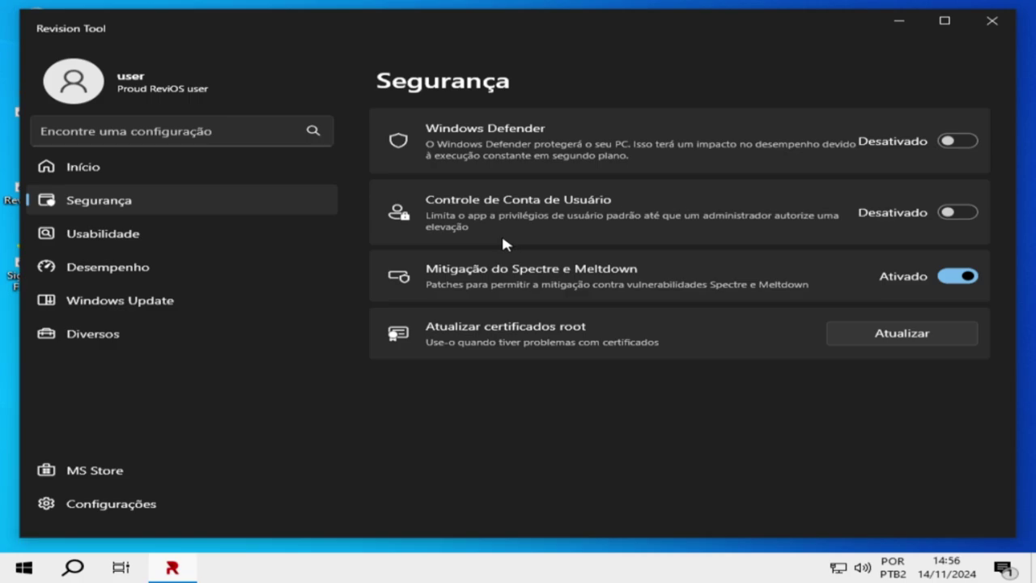
pyautogui.click(963, 275)
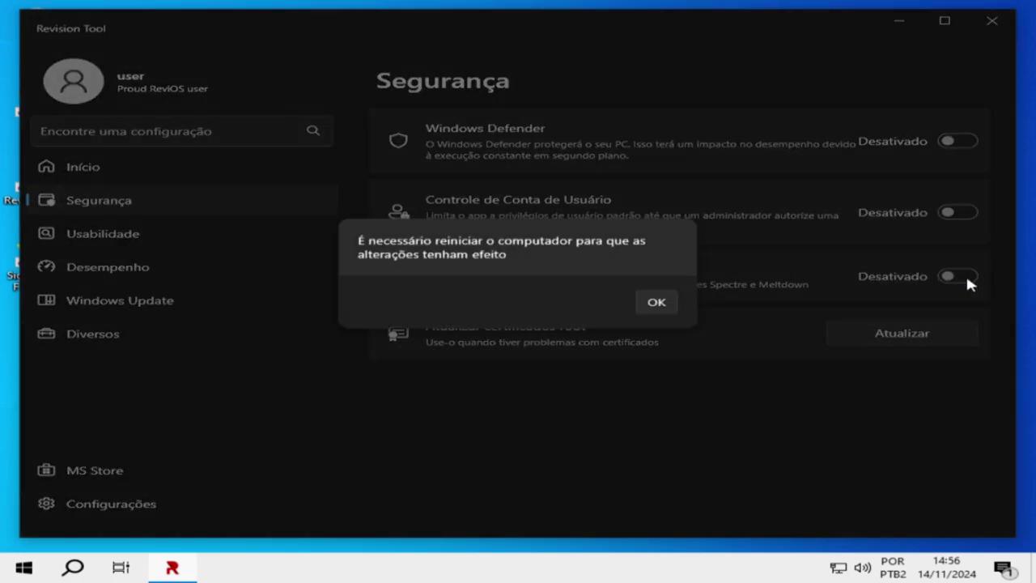
pyautogui.click(657, 302)
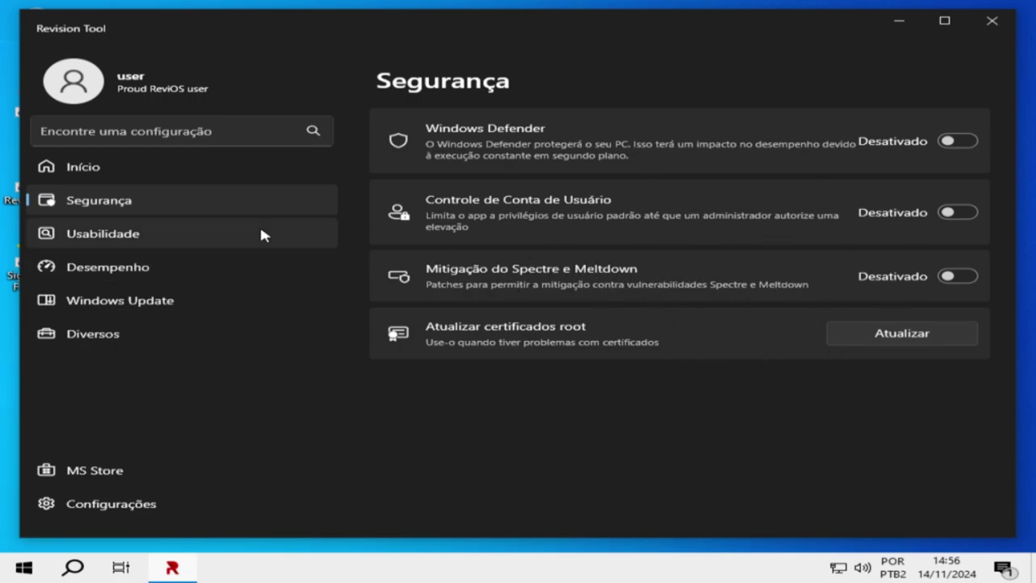
# Turn off Windows notifications, legacy notification balloons and screen edge swipe in the usability settings, and go to the performance settings
pyautogui.click(108, 235)
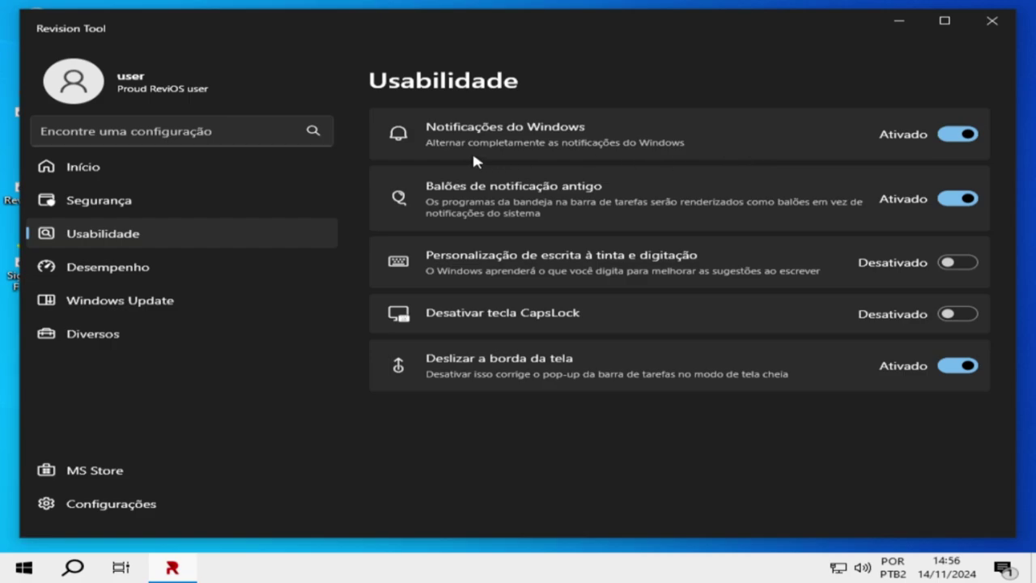
pyautogui.click(957, 134)
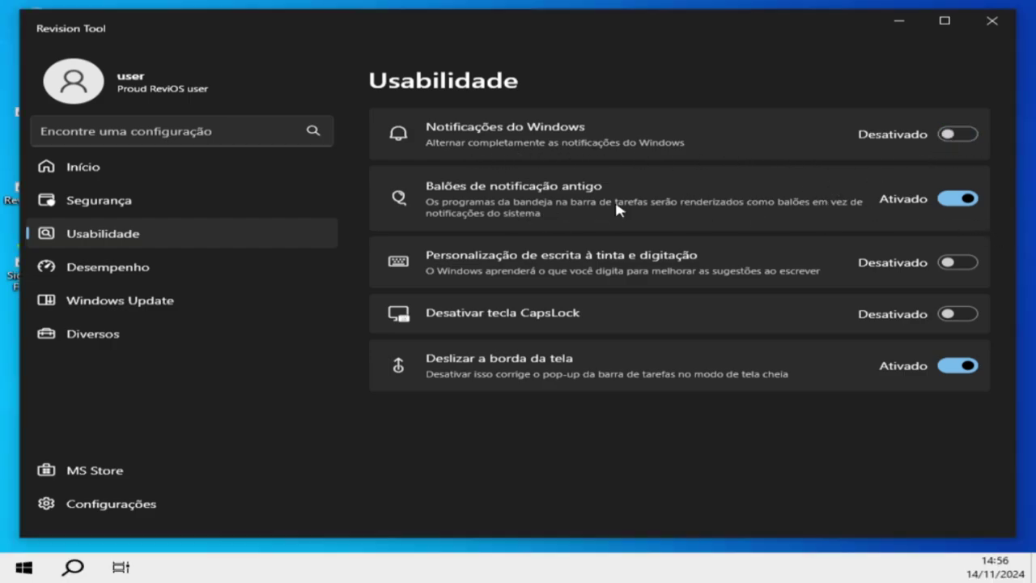
pyautogui.click(955, 202)
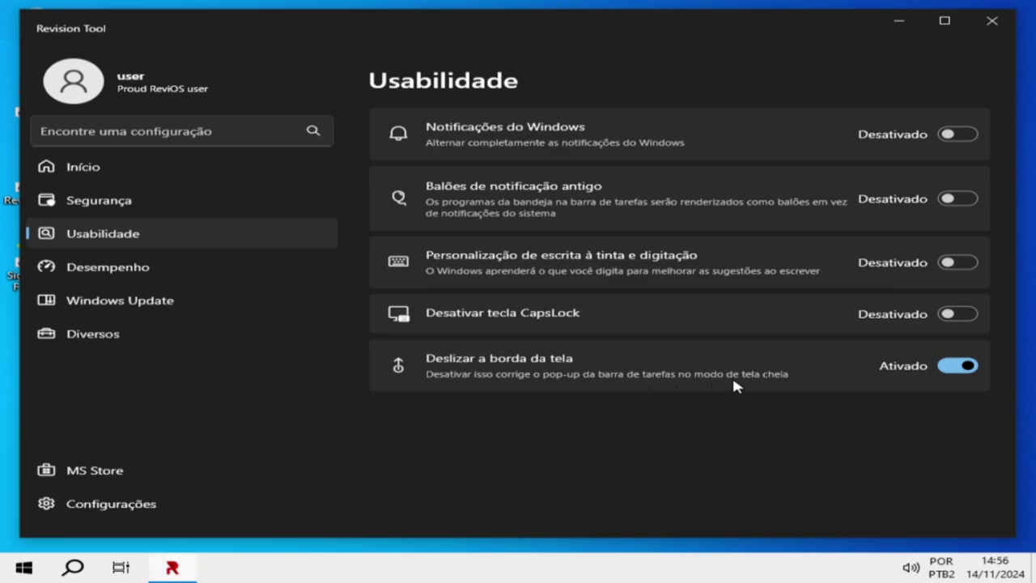
pyautogui.click(949, 377)
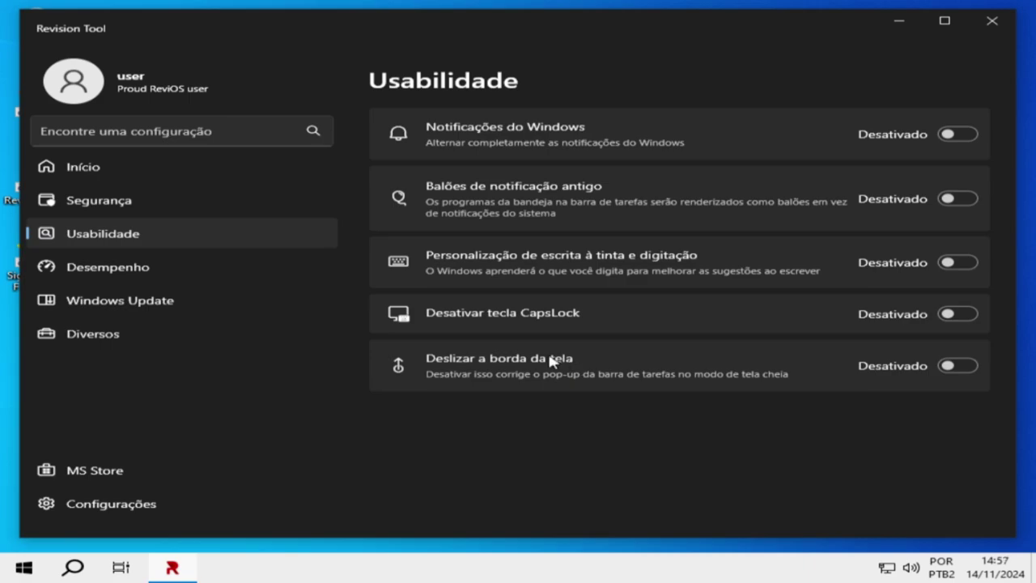
pyautogui.click(139, 270)
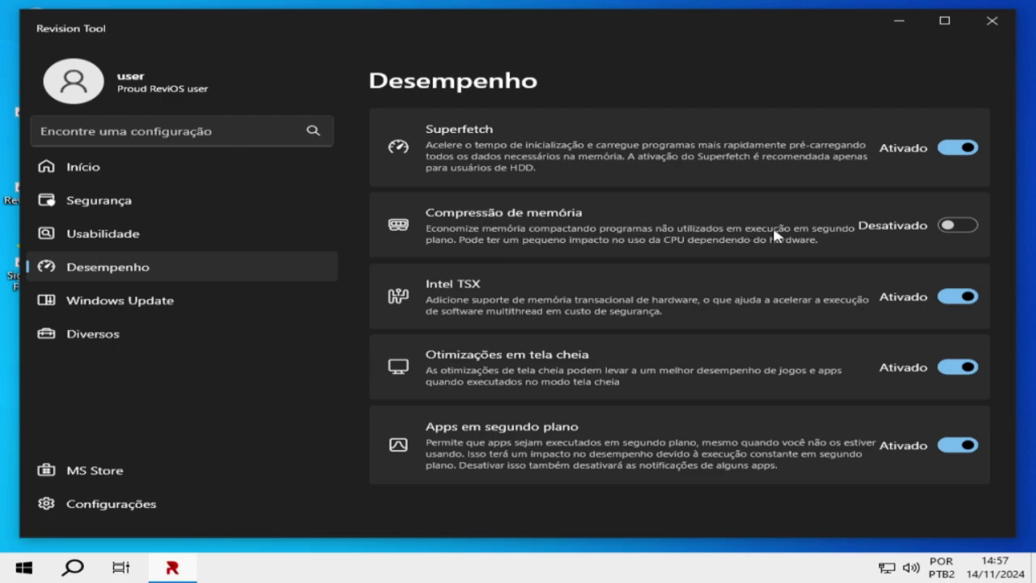
pyautogui.click(944, 150)
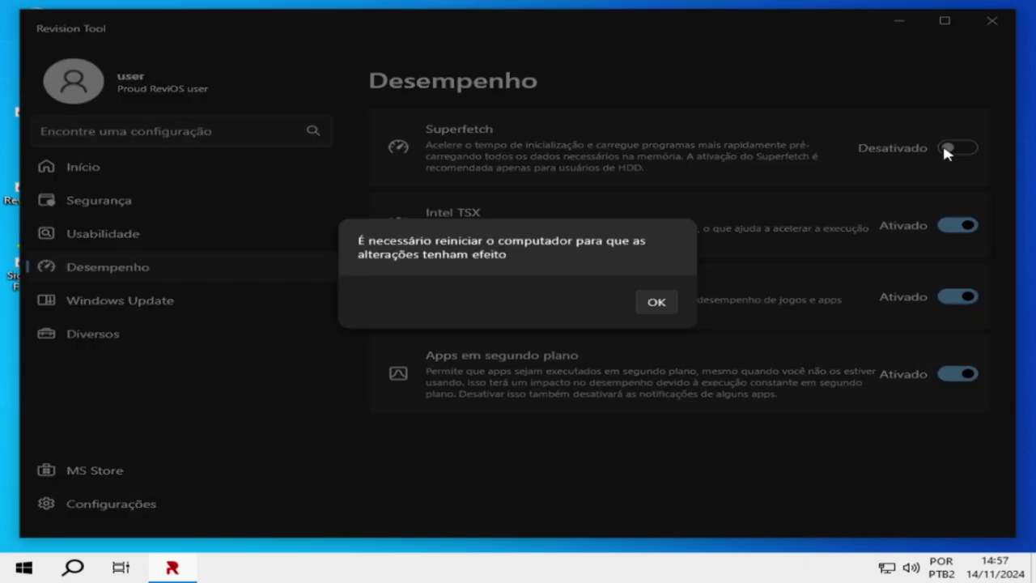
pyautogui.click(654, 302)
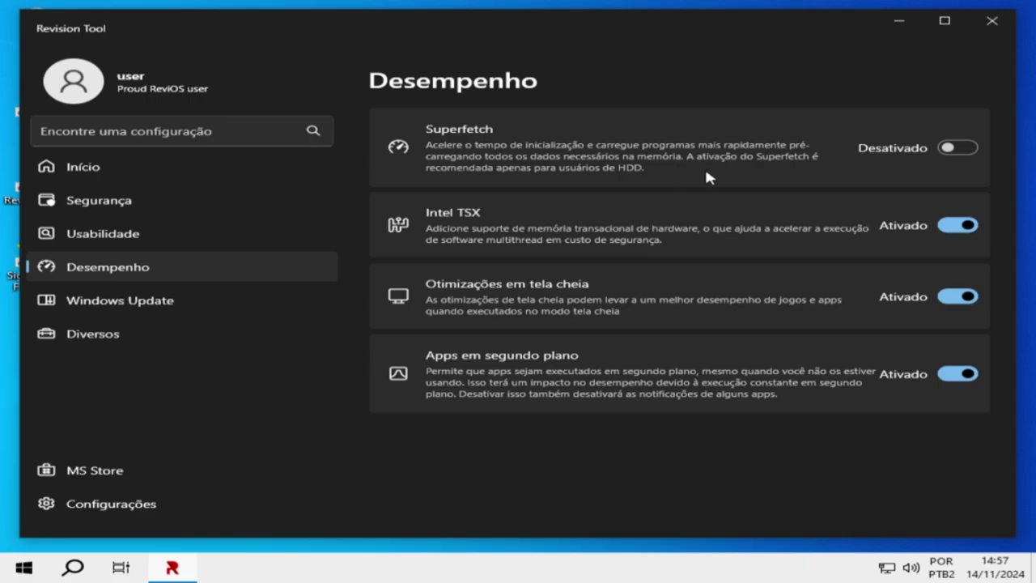
pyautogui.click(959, 149)
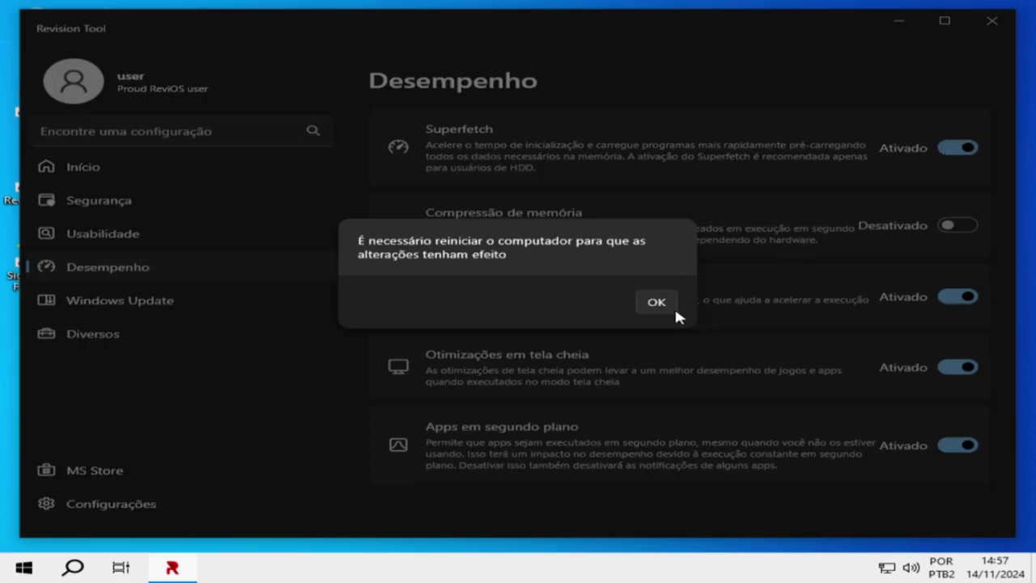
pyautogui.click(656, 302)
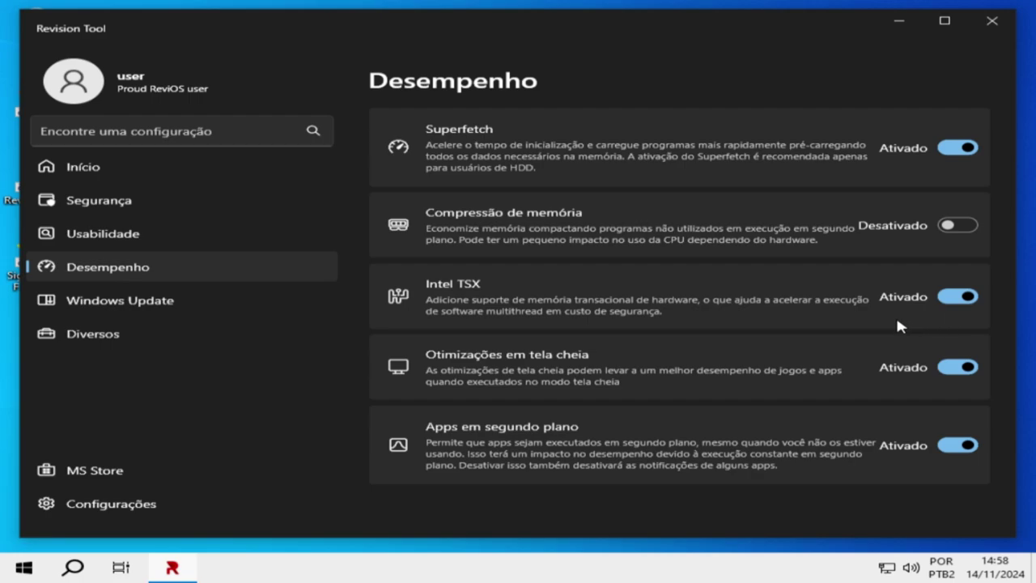
# Turn off Intel TSX, fullscreen optimizations and background apps in the performance settings
pyautogui.click(955, 300)
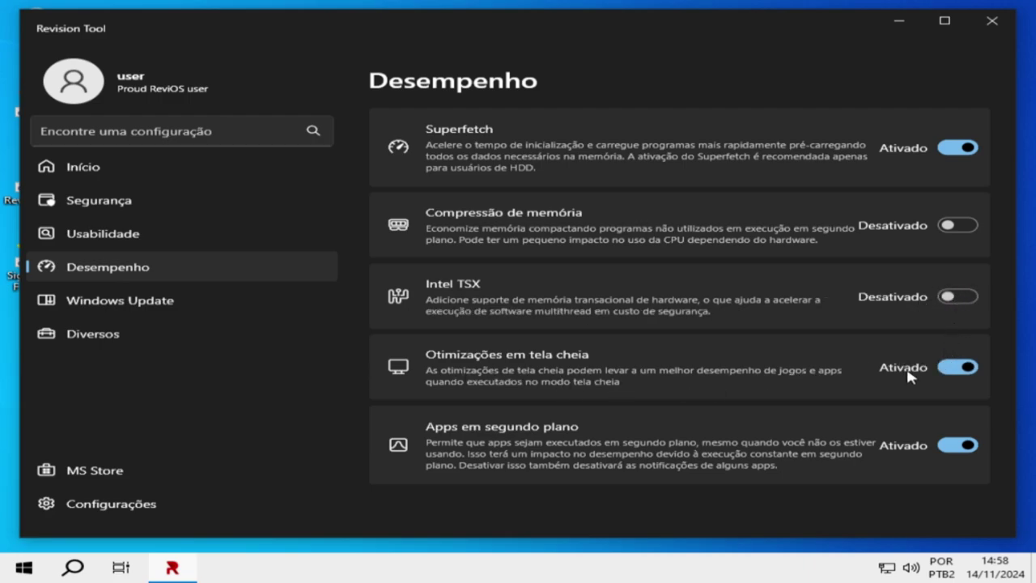
pyautogui.click(957, 366)
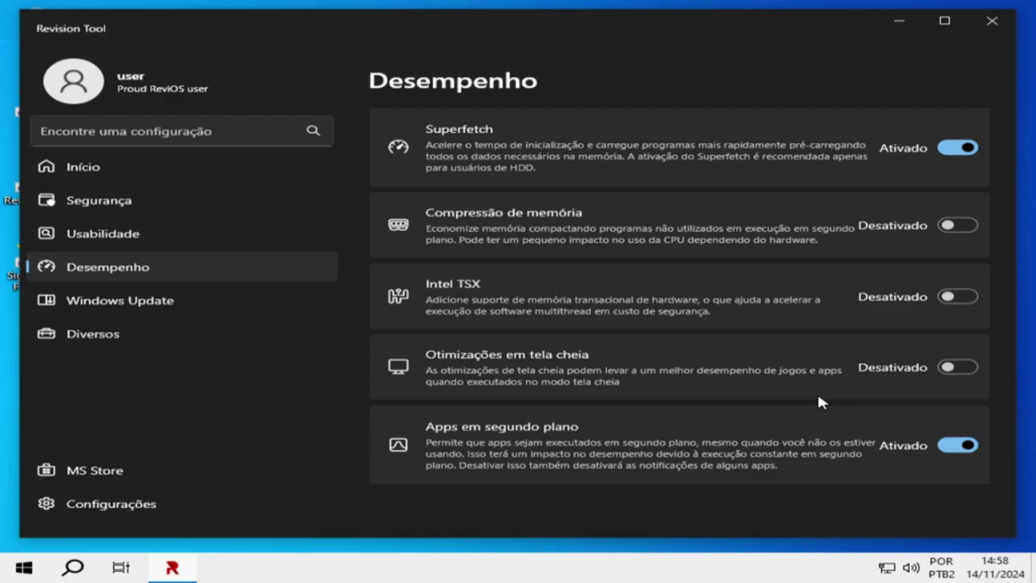
pyautogui.click(961, 446)
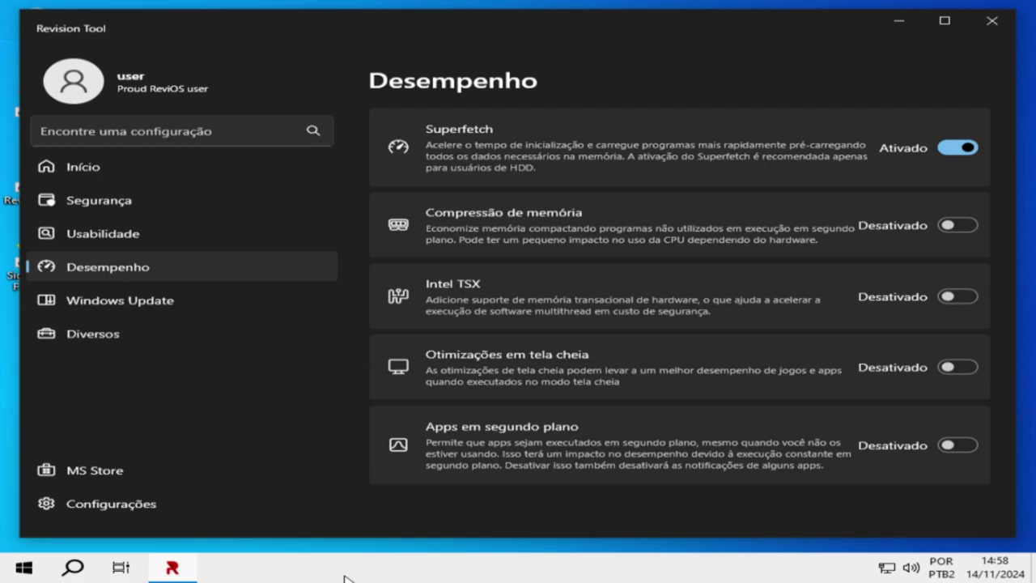
# Turn off the Windows Updates pause, hide the updates page, enable driver installation through Windows Updates, and go to the miscellaneous (Diversos) settings
pyautogui.click(119, 312)
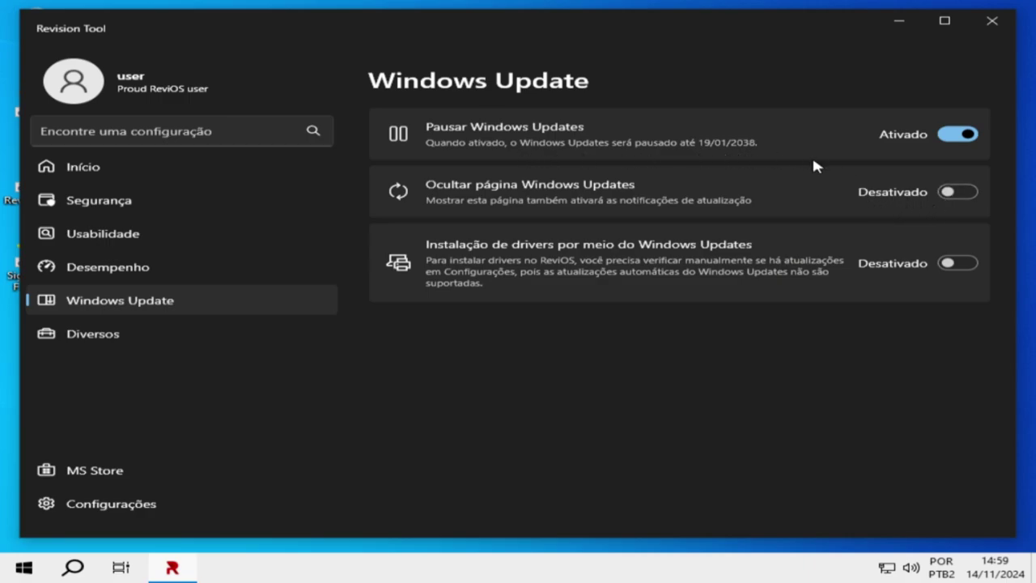
pyautogui.click(937, 136)
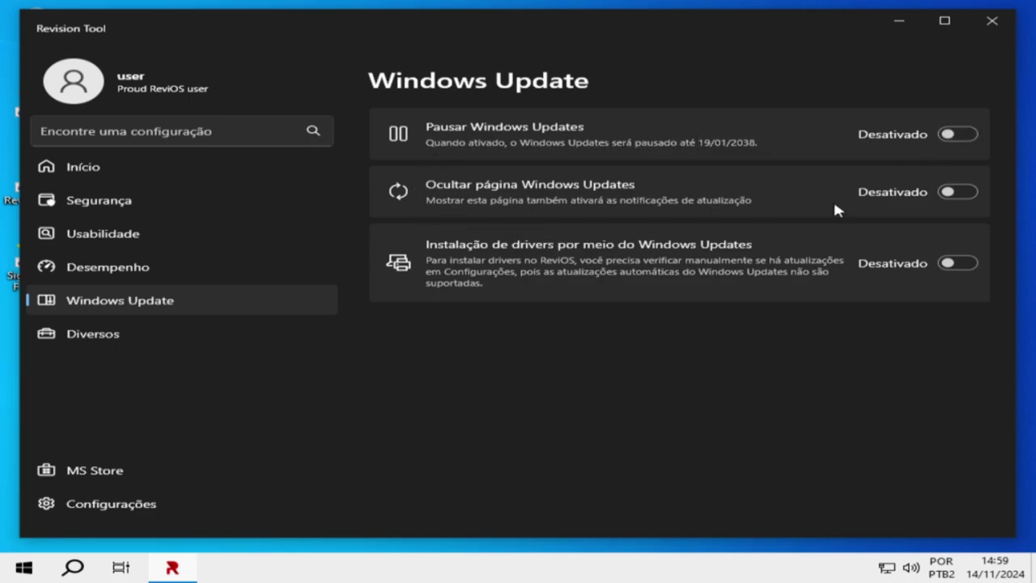
pyautogui.click(957, 193)
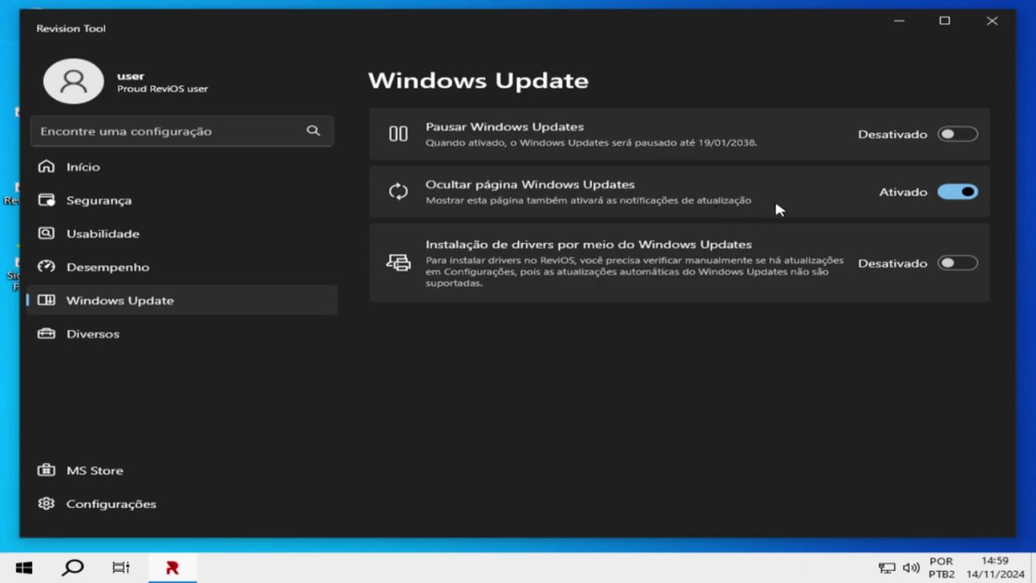
pyautogui.click(943, 197)
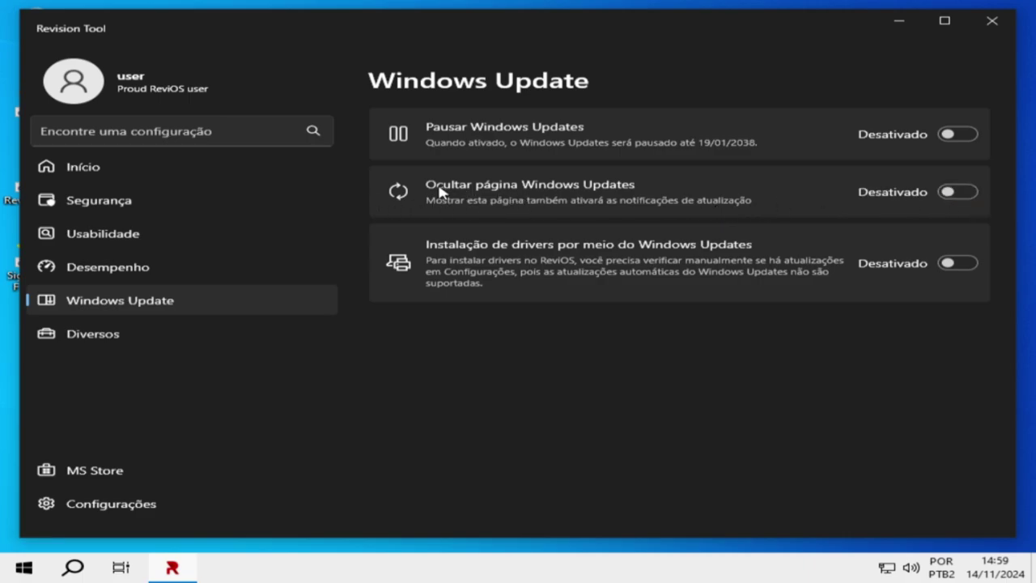
pyautogui.click(971, 194)
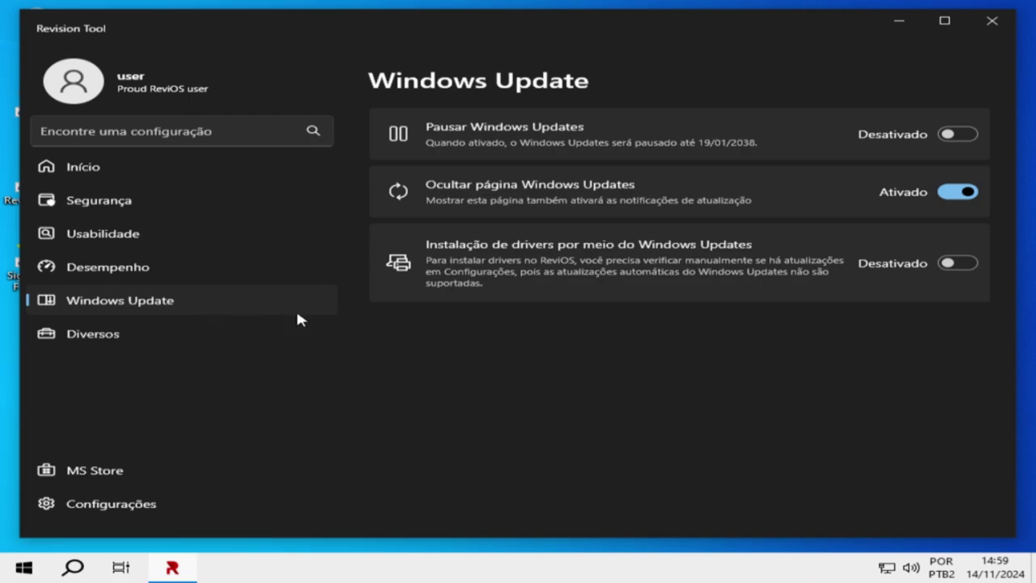
pyautogui.click(959, 264)
pyautogui.click(91, 338)
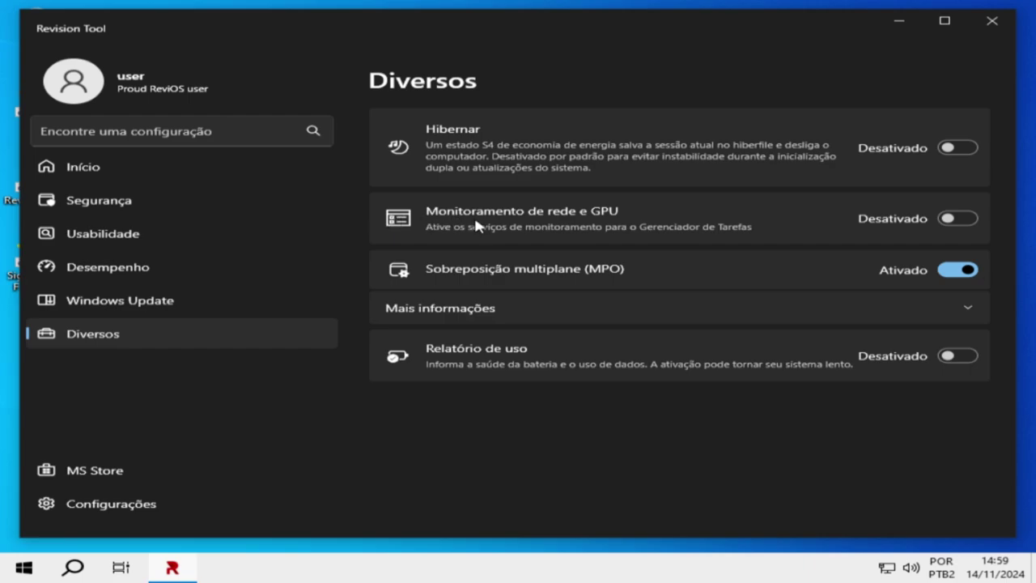
pyautogui.click(961, 219)
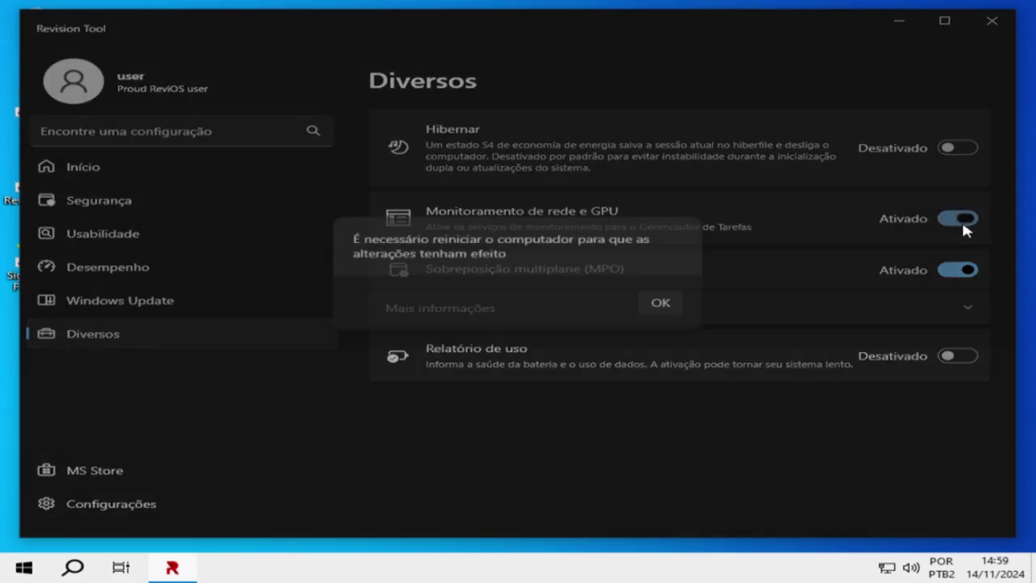
pyautogui.click(655, 302)
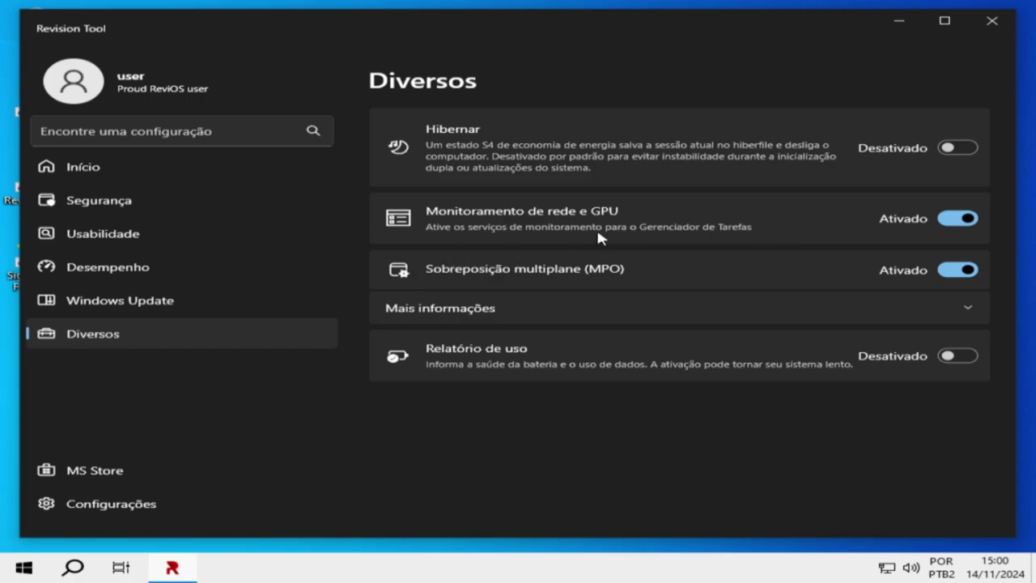
pyautogui.click(965, 219)
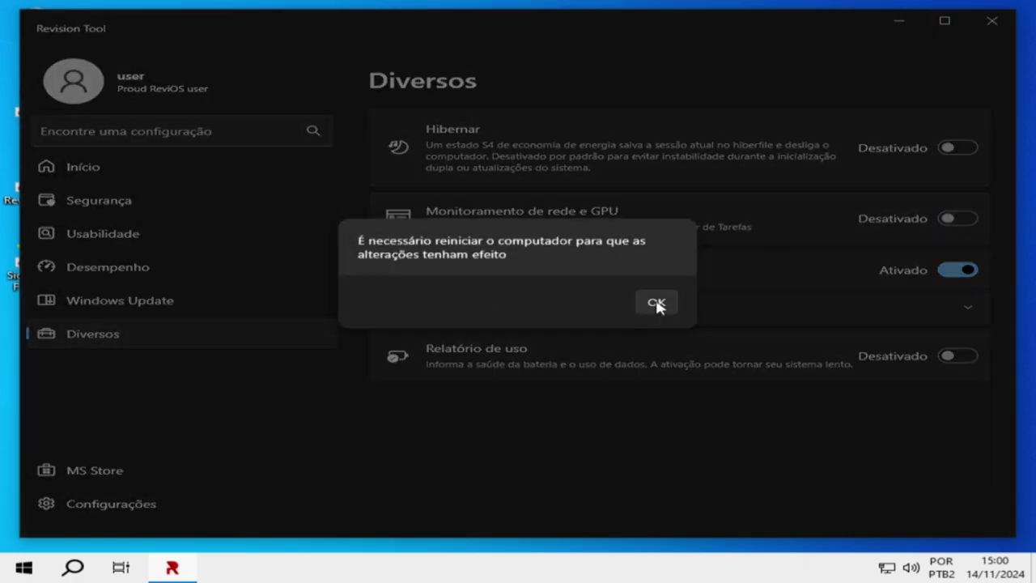
pyautogui.click(656, 303)
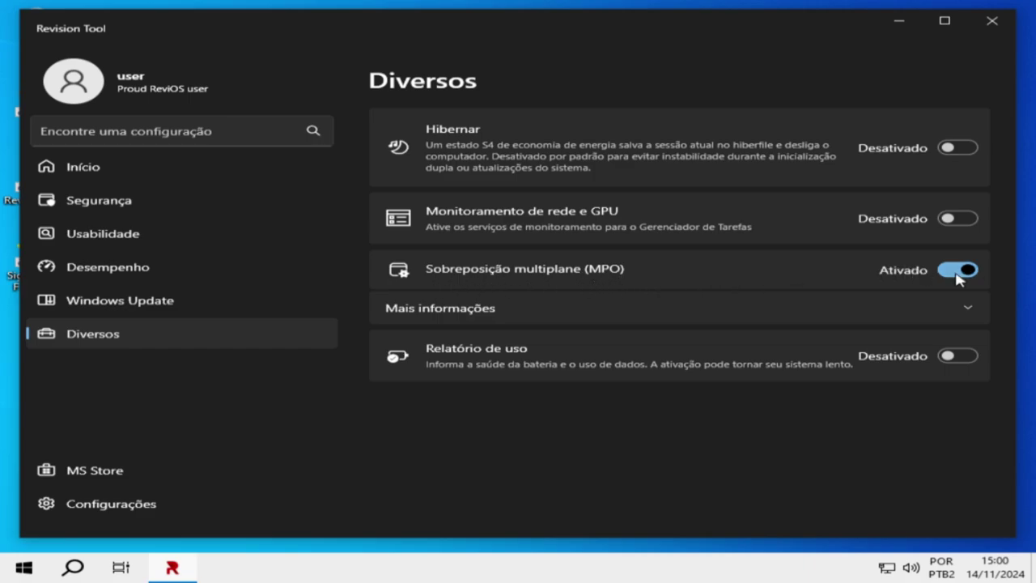
# Turn off multiplane overlay (MPO) and turn on network and GPU monitoring in the miscellaneous settings, acknowledging the restart notice
pyautogui.click(956, 309)
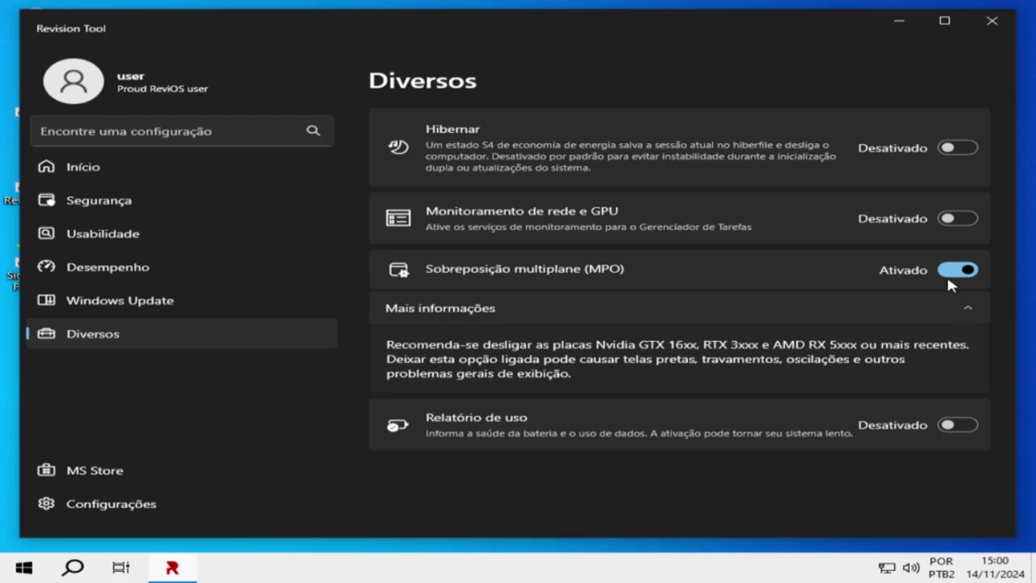
pyautogui.click(952, 272)
pyautogui.click(955, 219)
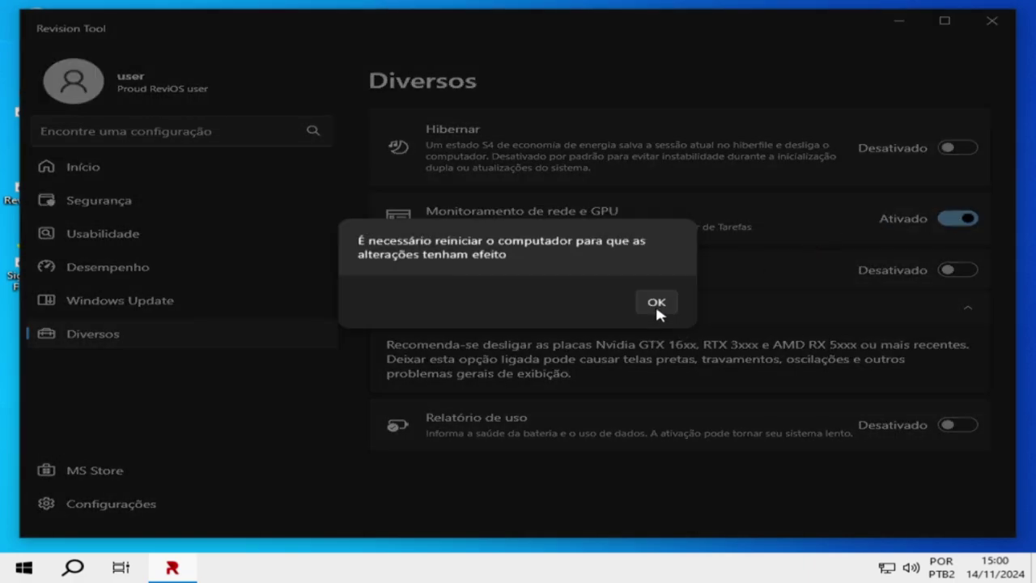
pyautogui.click(657, 303)
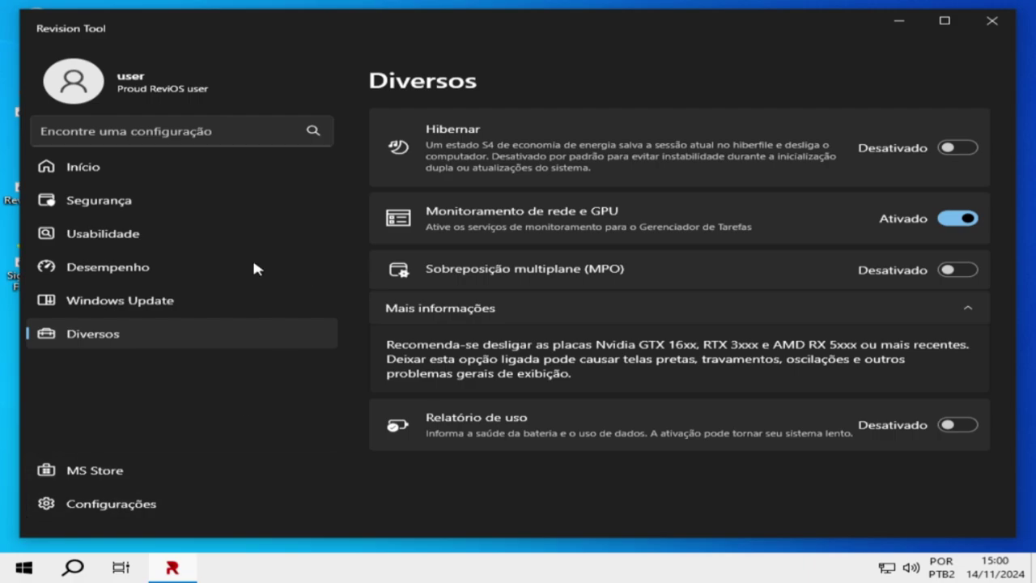
# Go to the MS Store page, view the release channel options and search for "whatsap" with Release Preview selected
pyautogui.click(81, 472)
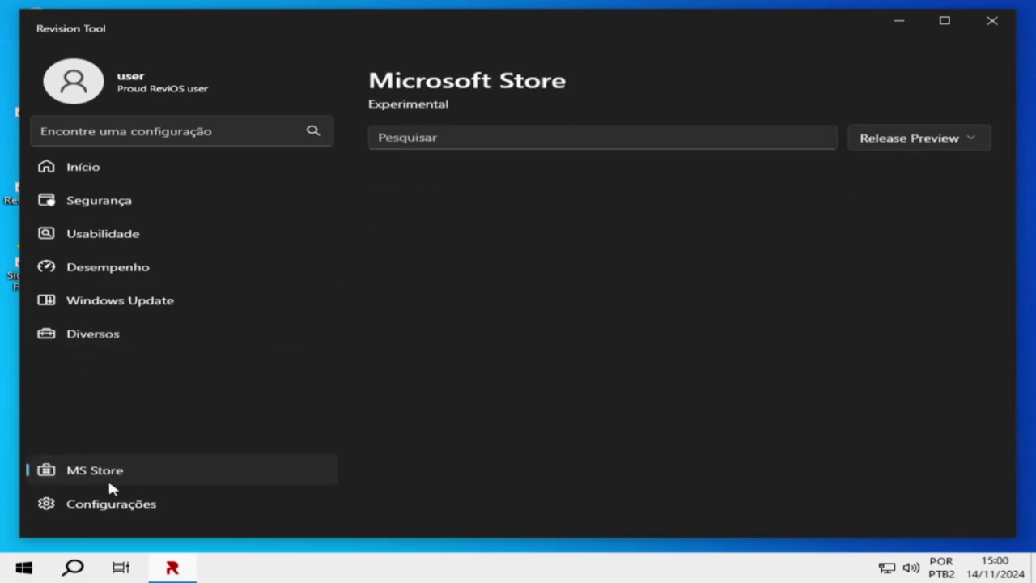
pyautogui.click(450, 136)
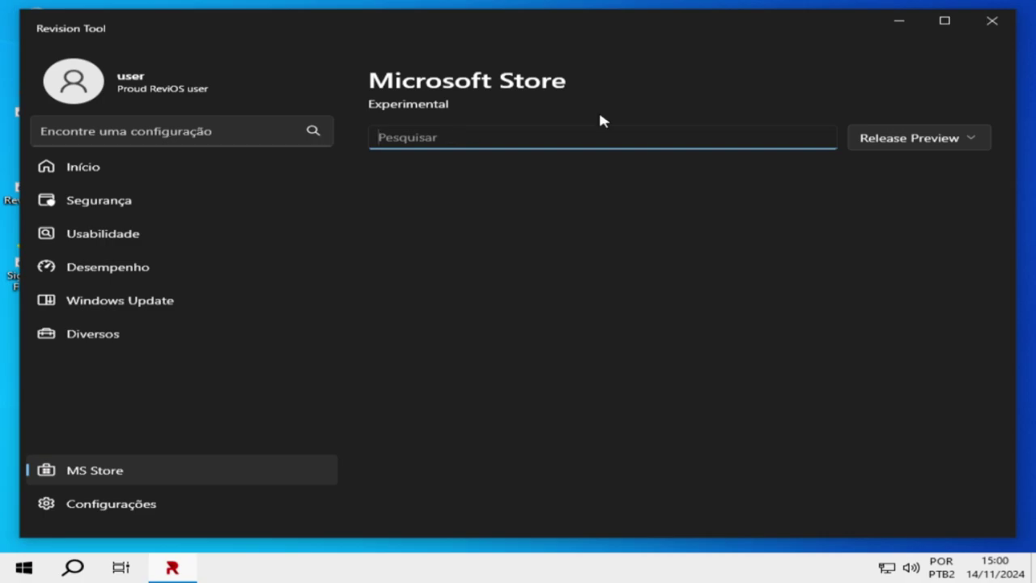
pyautogui.click(912, 135)
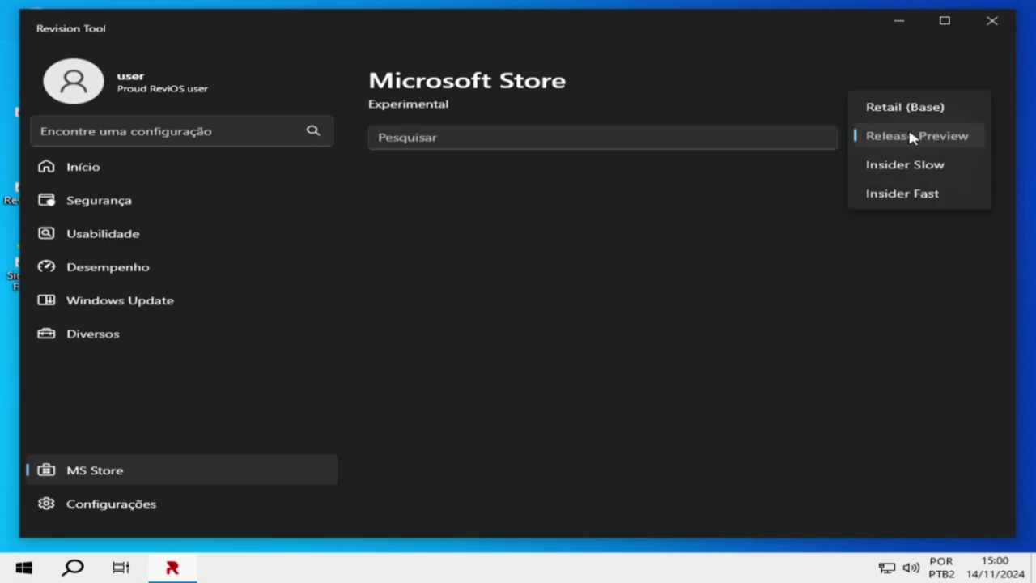
pyautogui.click(785, 138)
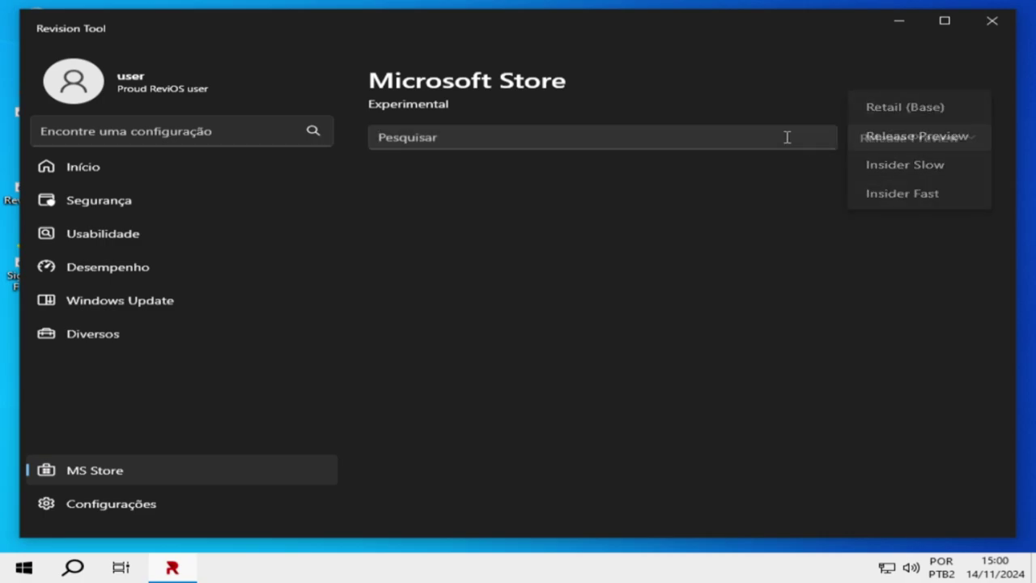
pyautogui.click(786, 137)
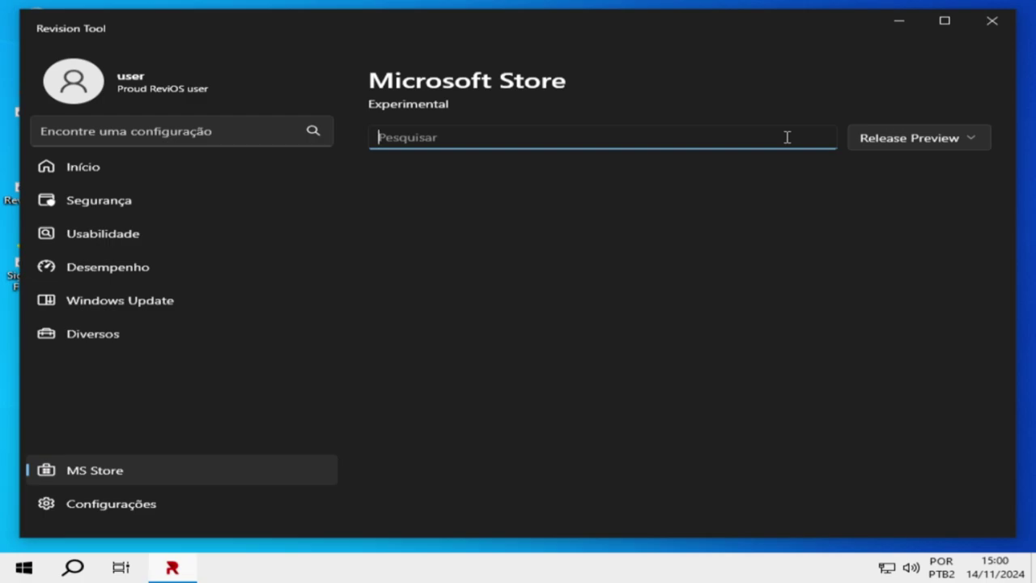
pyautogui.write('whatsap')
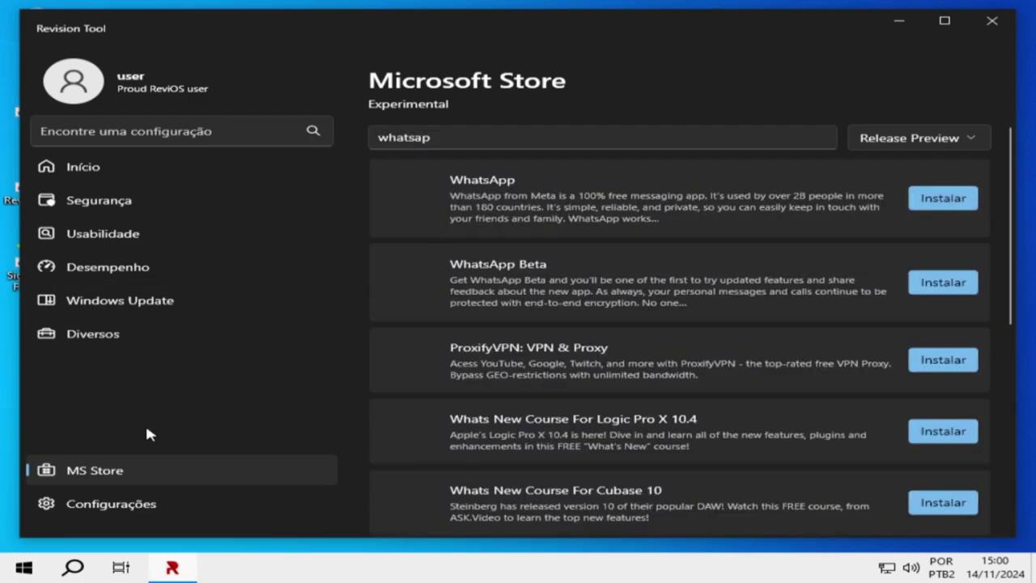
# Open Revision Tool's own settings and check for updates to the tool
pyautogui.click(121, 510)
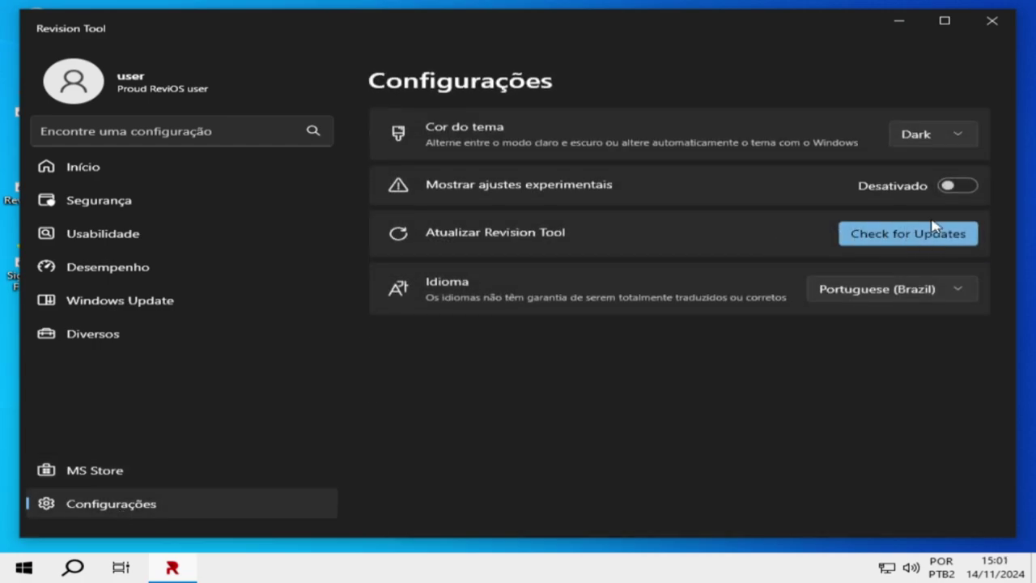
pyautogui.click(873, 231)
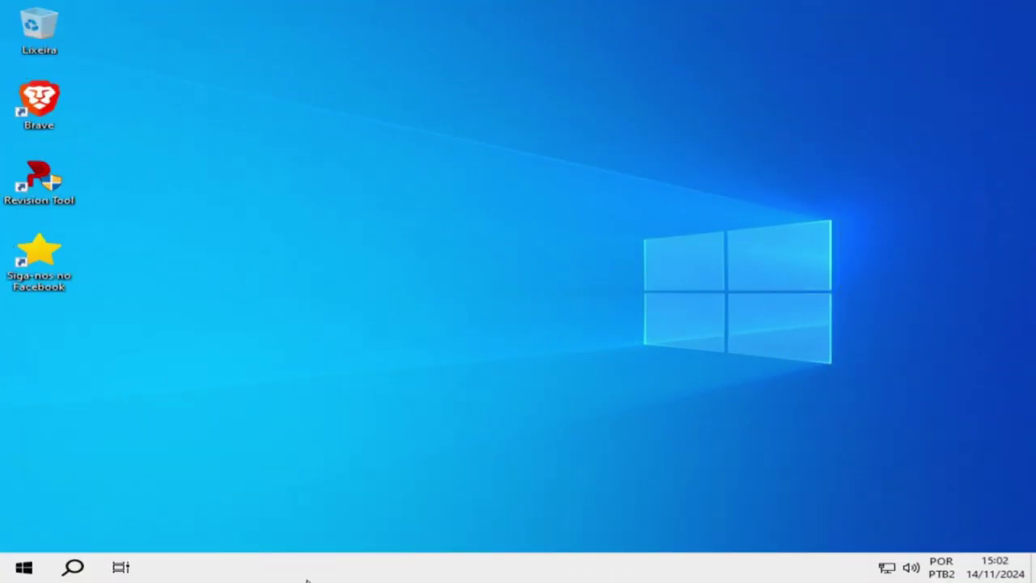
# Open Task Manager and examine the memory and CPU usage in its performance view
pyautogui.rightClick(380, 572)
pyautogui.click(454, 497)
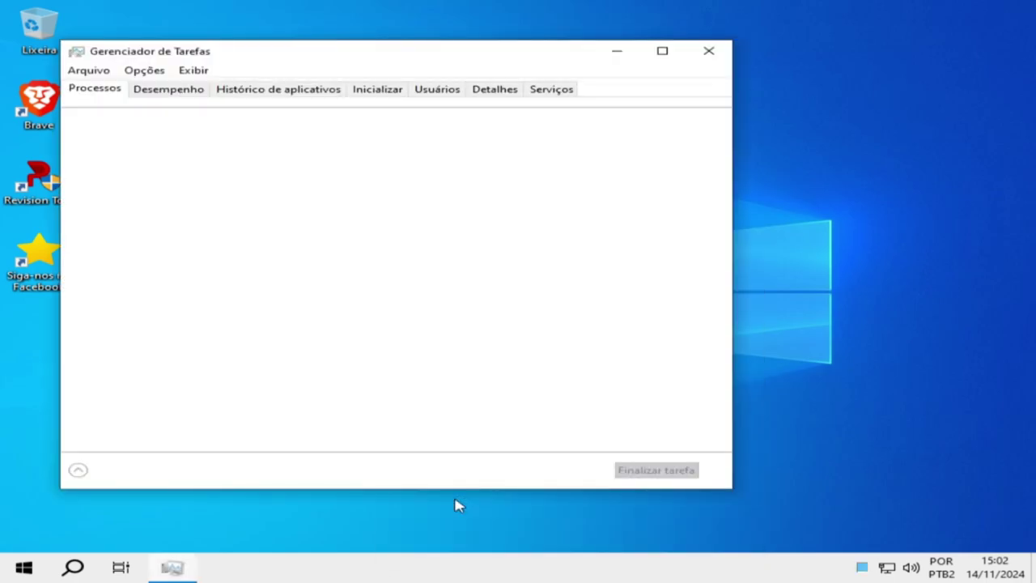
pyautogui.click(202, 91)
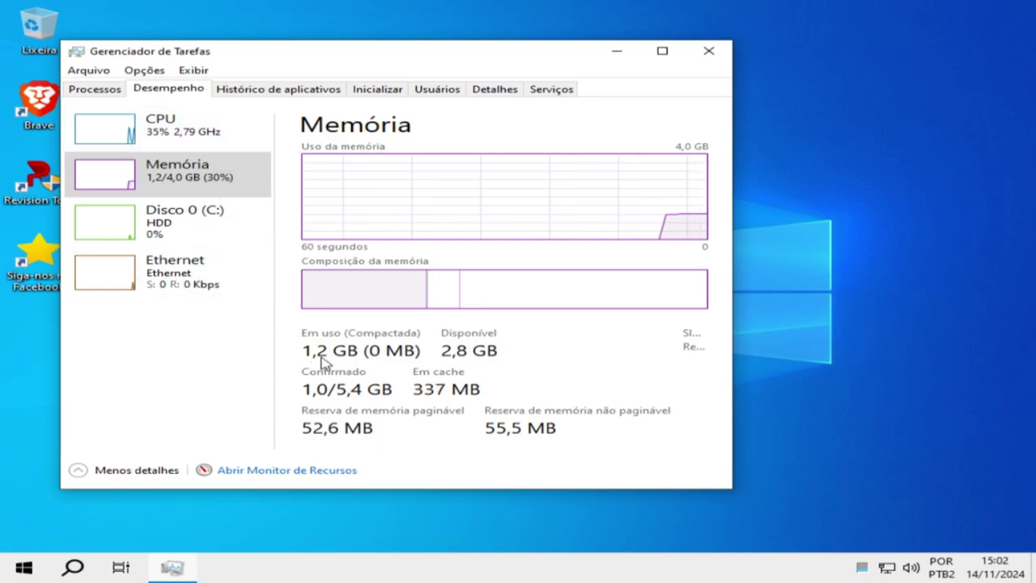
pyautogui.click(164, 141)
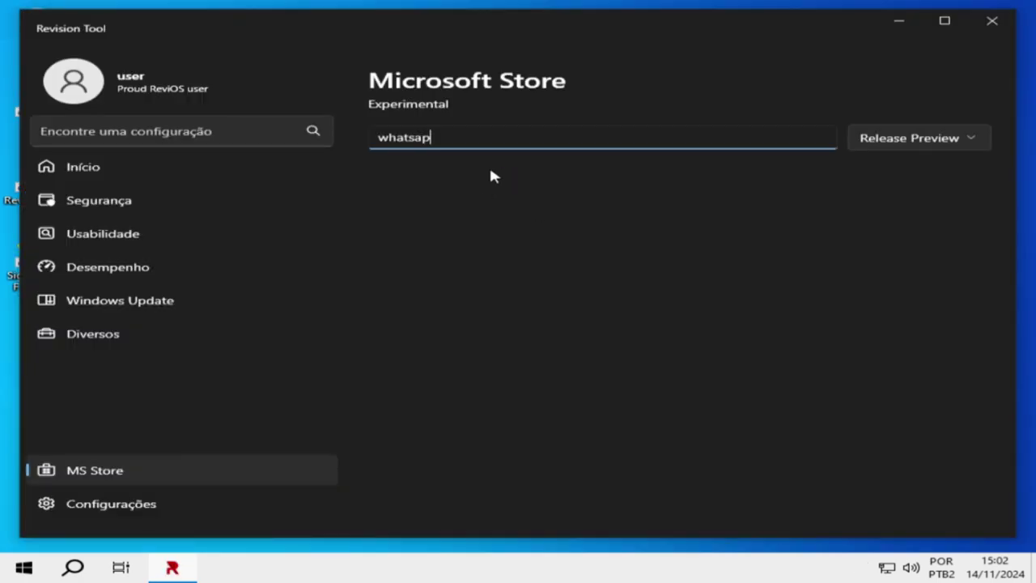
# Search Revision Tool's MS Store page for "whatsap" and download WhatsApp with all of its listed packages
pyautogui.press('Return')
pyautogui.click(910, 199)
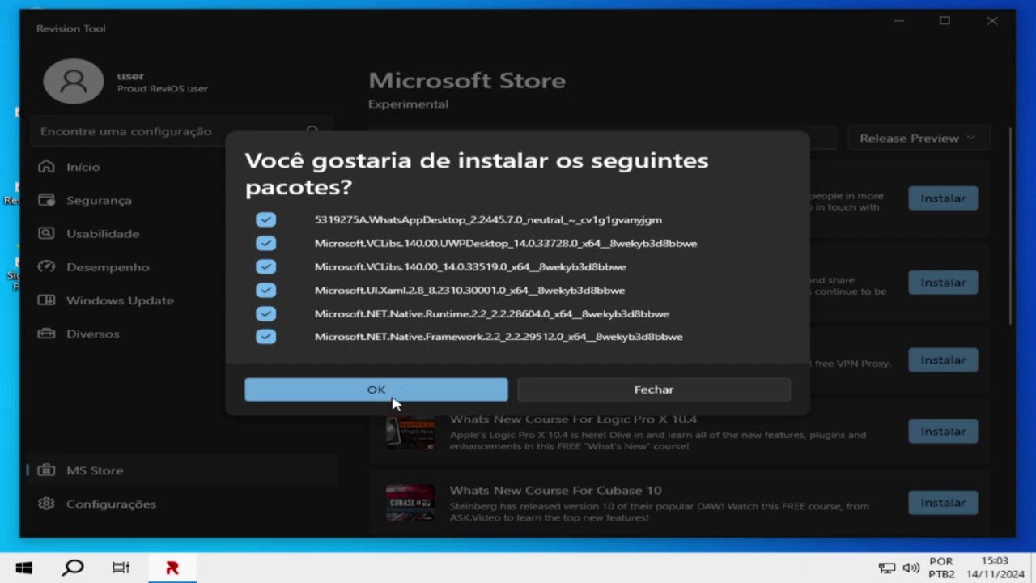
pyautogui.click(399, 391)
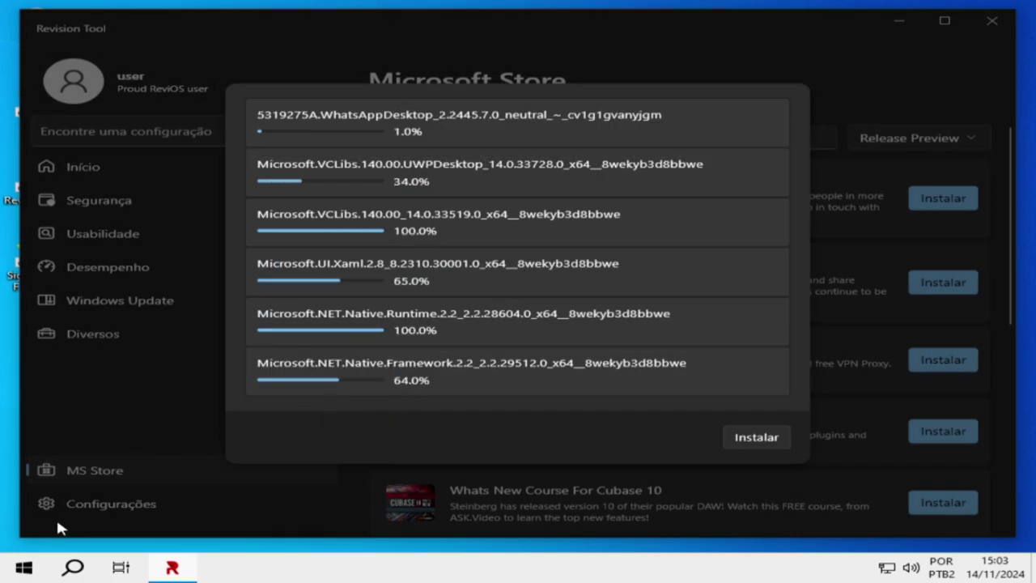
# Open the Windows personalization settings and set the desktop background to the red and black picture
pyautogui.click(10, 572)
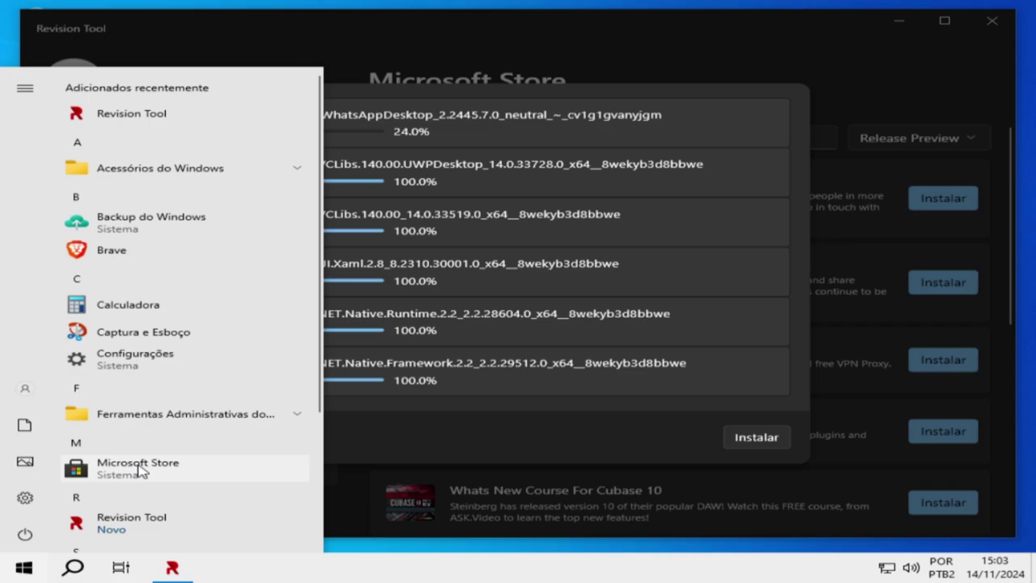
pyautogui.rightClick(11, 342)
pyautogui.press('Escape')
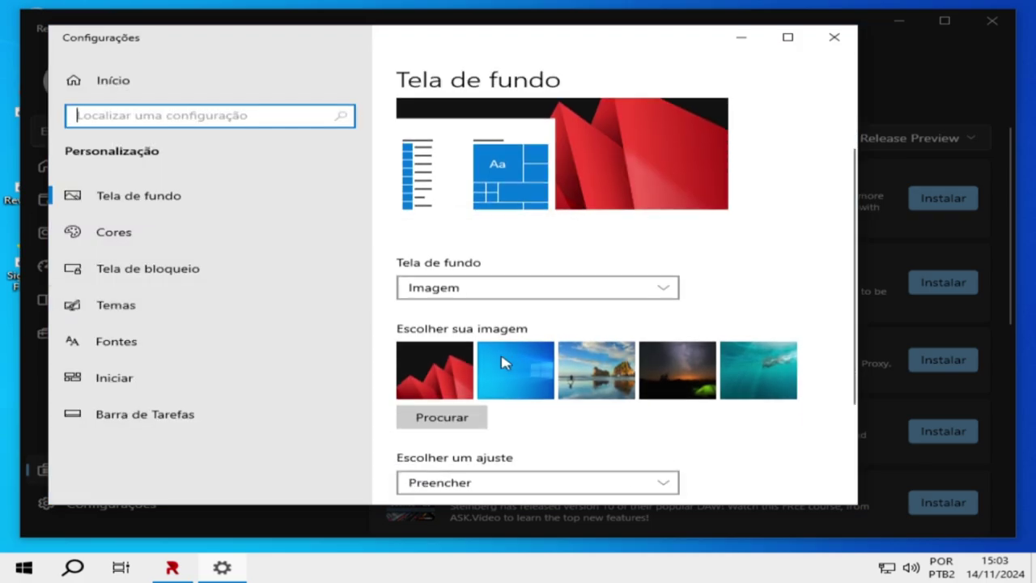
pyautogui.click(451, 385)
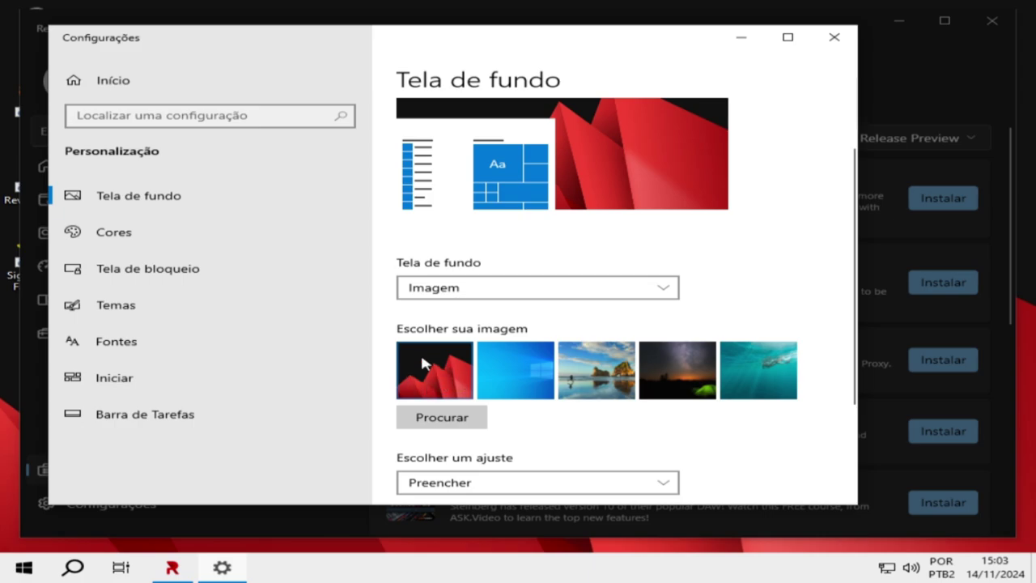
# Look through the theme settings and turn on transparency effects in the Windows color settings
pyautogui.scroll(-3, 440, 370)
pyautogui.scroll(3, 449, 364)
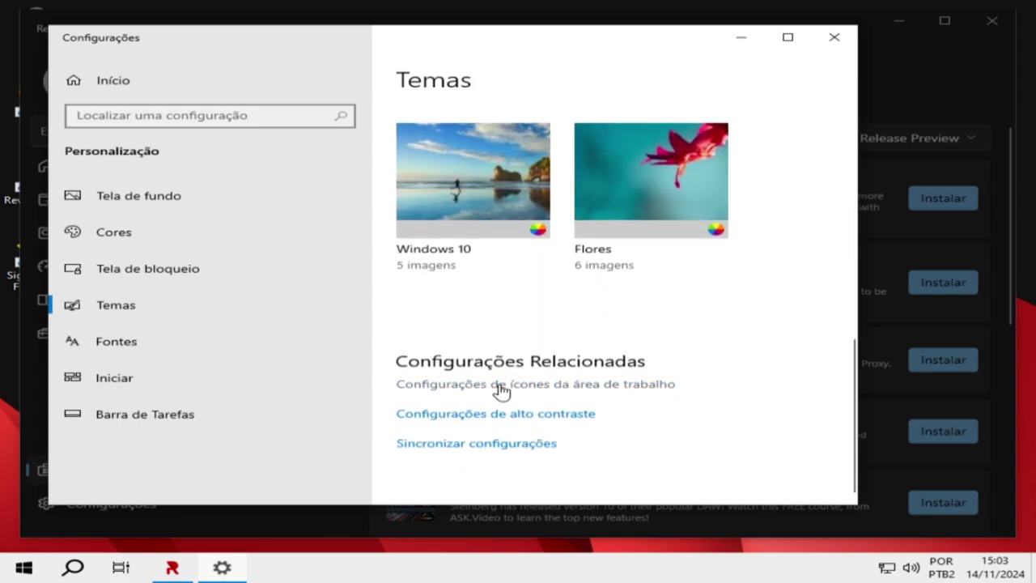
pyautogui.scroll(5, 502, 390)
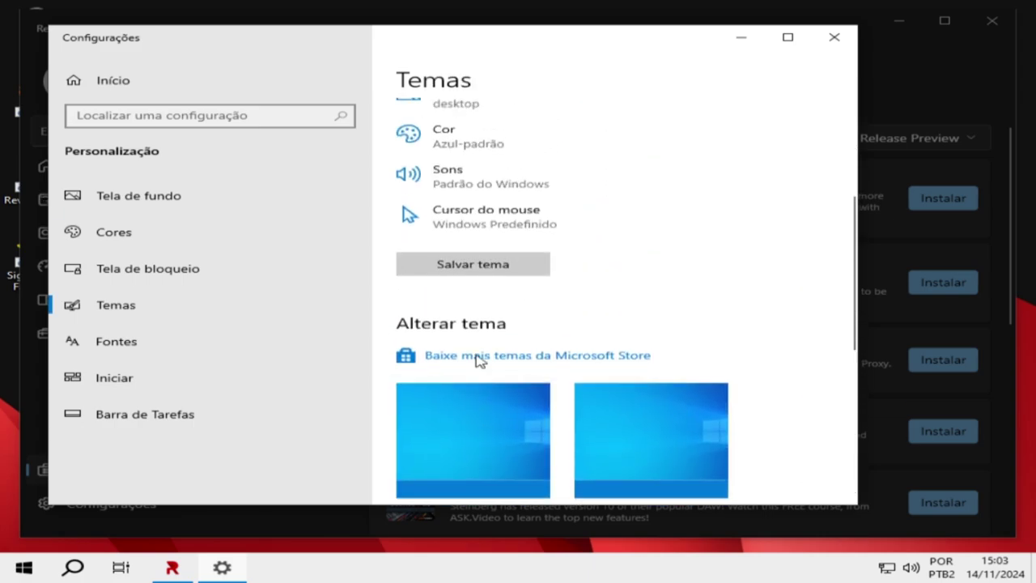
pyautogui.scroll(3, 477, 361)
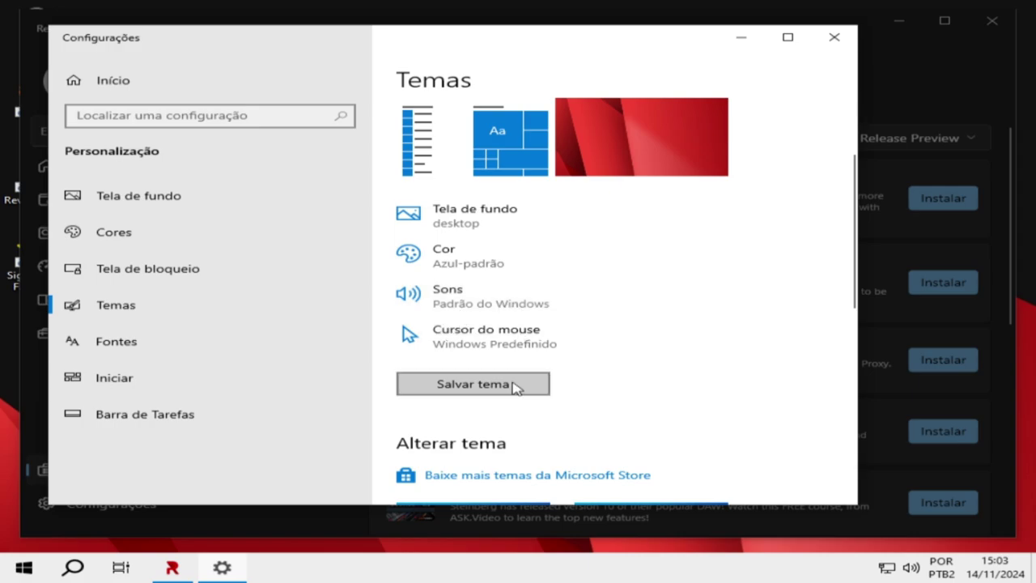
pyautogui.click(461, 267)
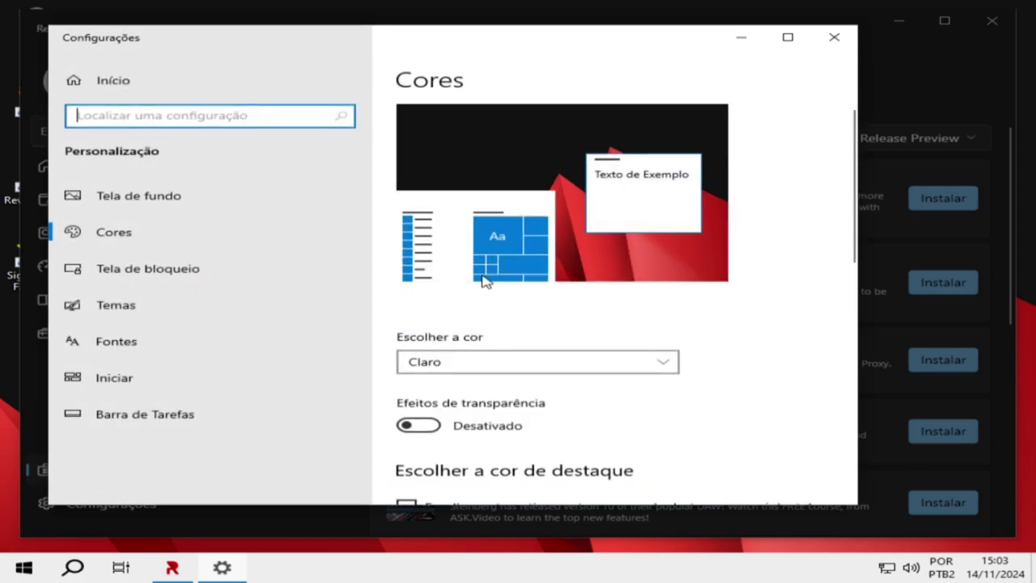
pyautogui.scroll(-1, 518, 324)
pyautogui.scroll(-2, 628, 365)
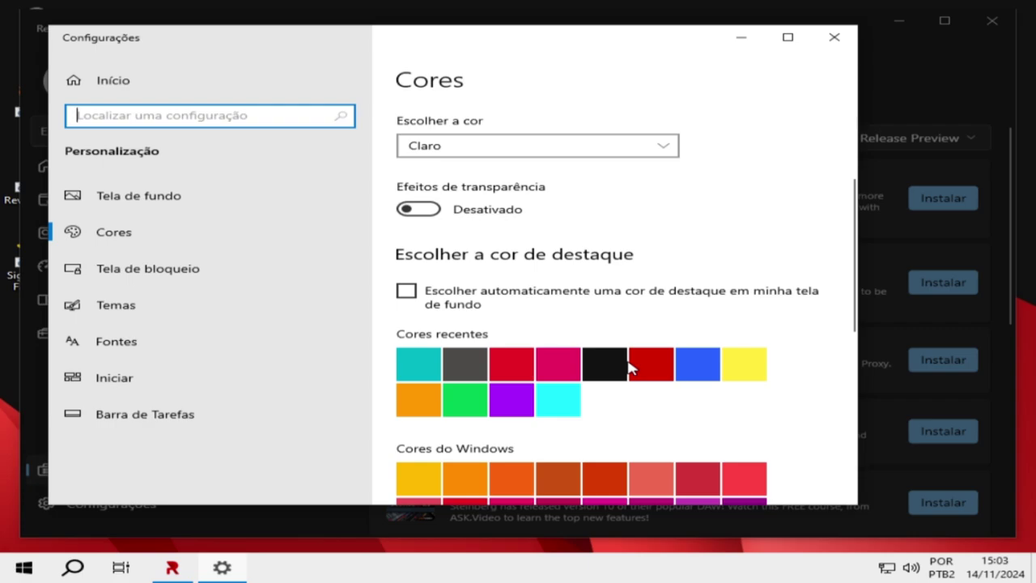
pyautogui.scroll(-2, 629, 368)
pyautogui.click(422, 140)
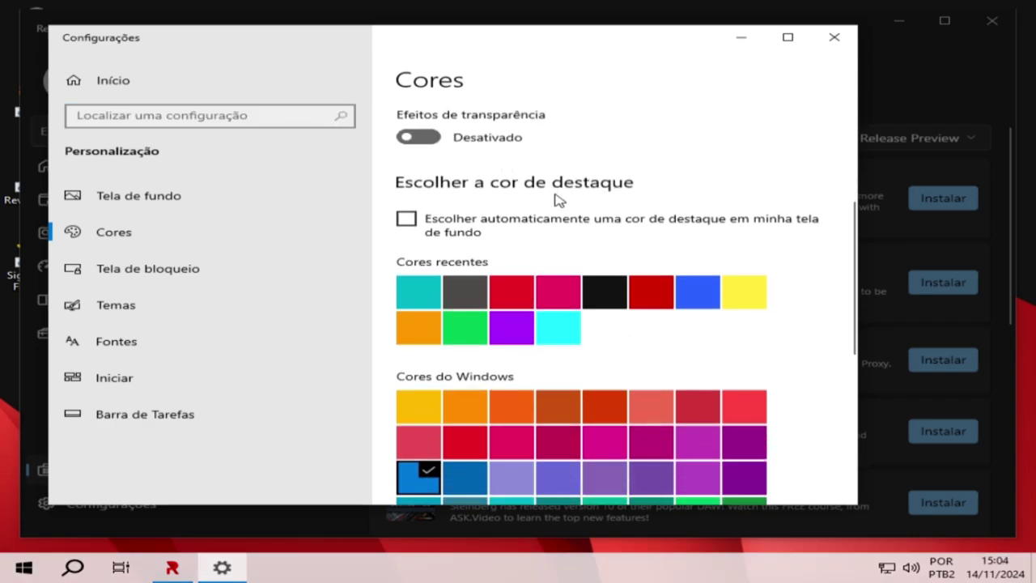
# Set the Windows color mode to Escuro (dark), check the Start menu's appearance and close the Windows settings
pyautogui.scroll(2, 445, 211)
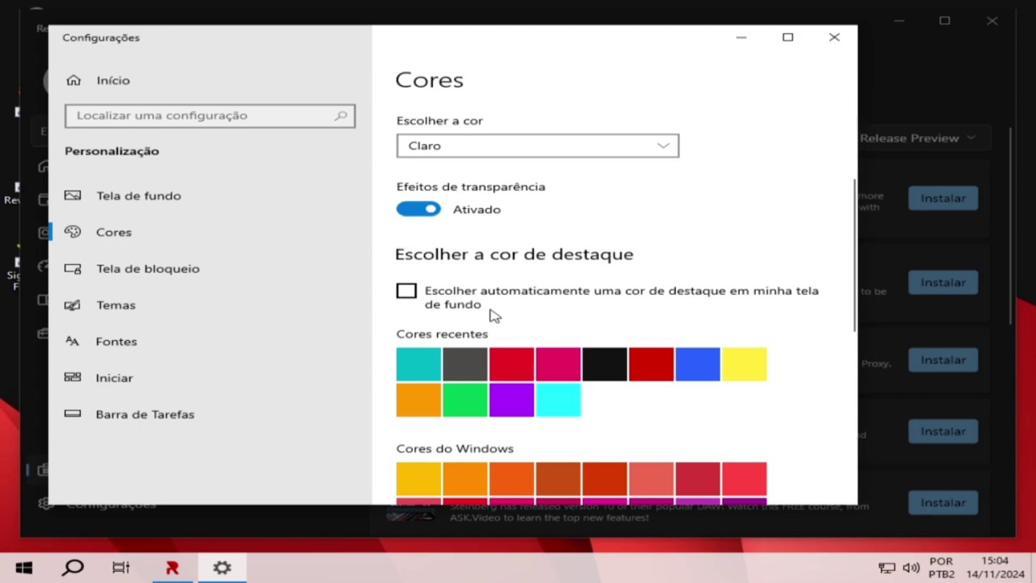
pyautogui.scroll(-5, 569, 331)
pyautogui.scroll(-2, 570, 332)
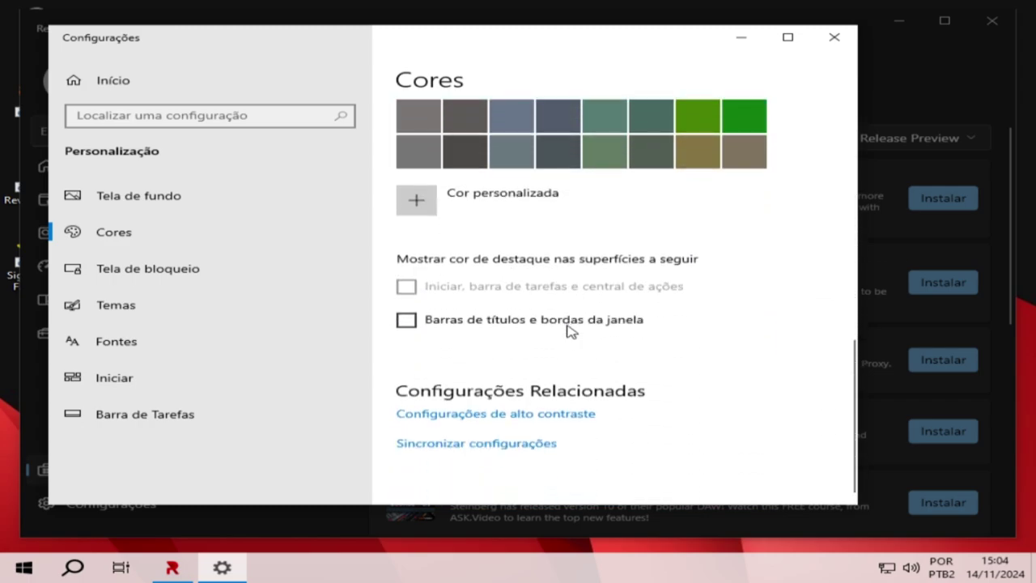
pyautogui.scroll(10, 654, 354)
pyautogui.scroll(-3, 717, 301)
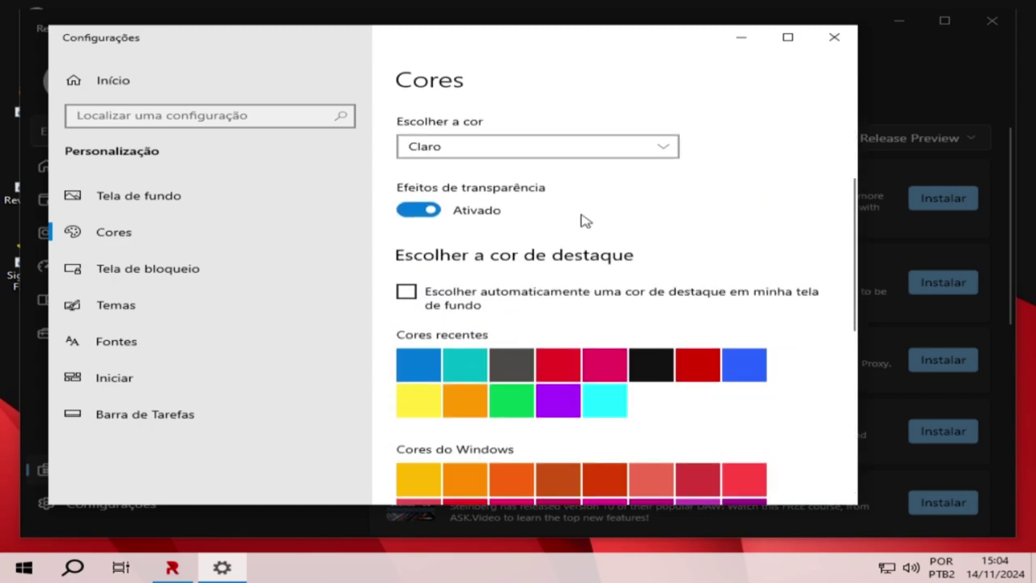
pyautogui.click(473, 150)
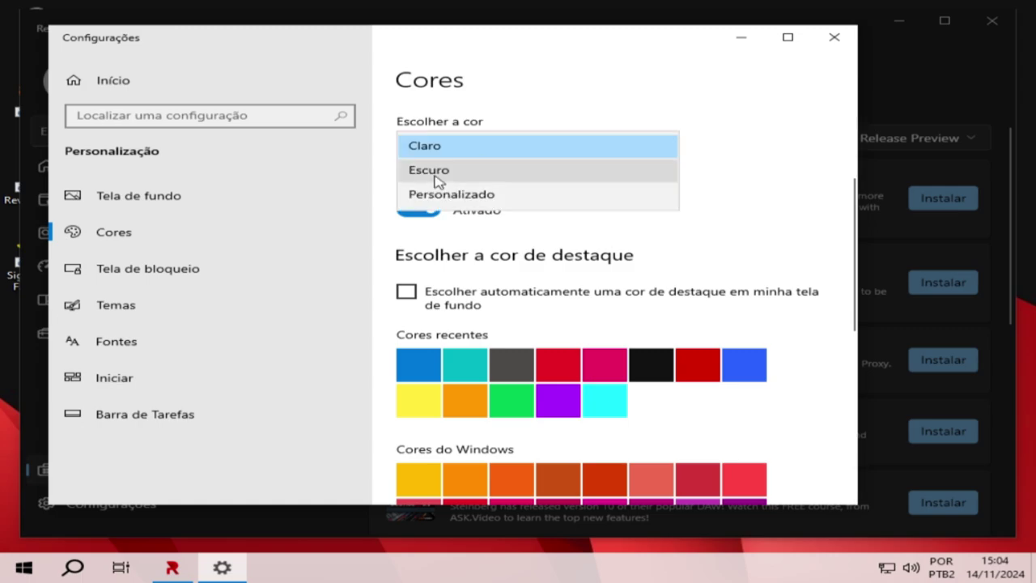
pyautogui.click(437, 180)
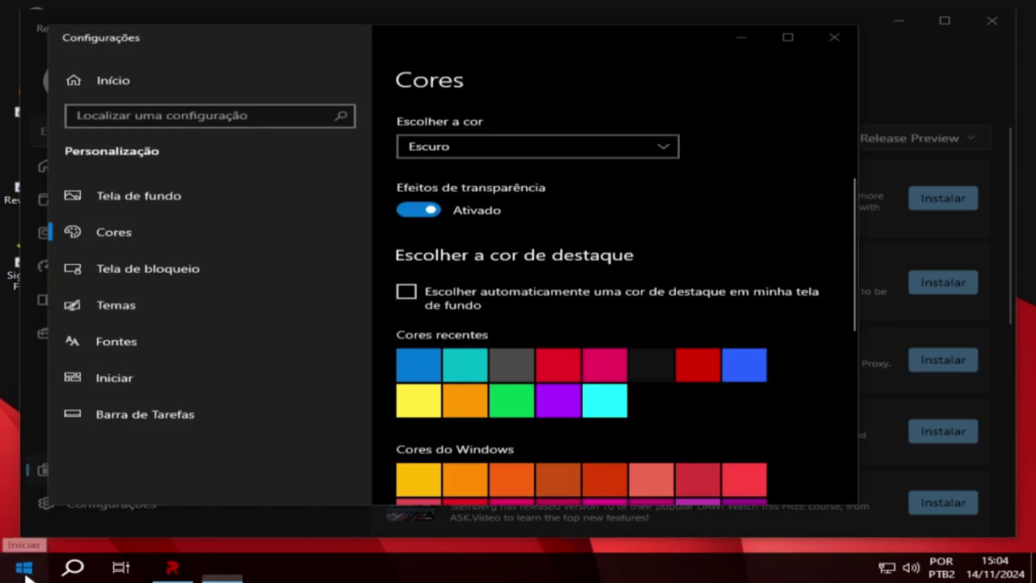
pyautogui.click(24, 567)
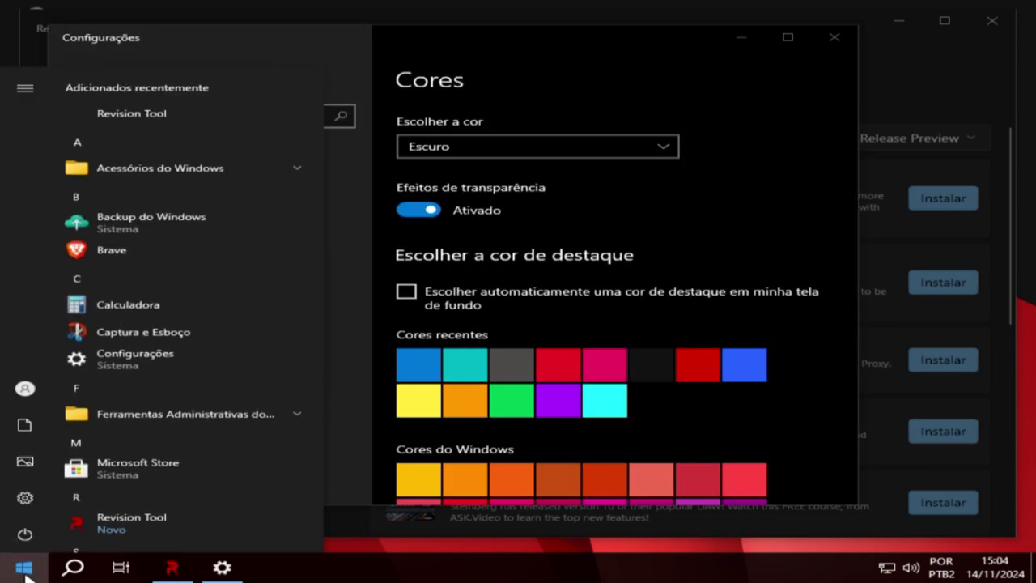
pyautogui.click(24, 567)
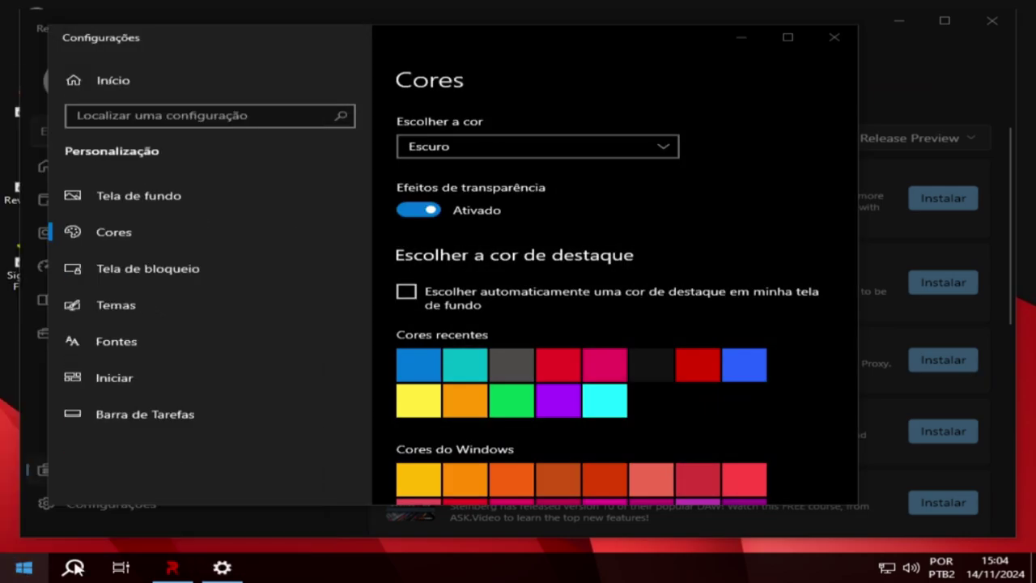
pyautogui.click(833, 38)
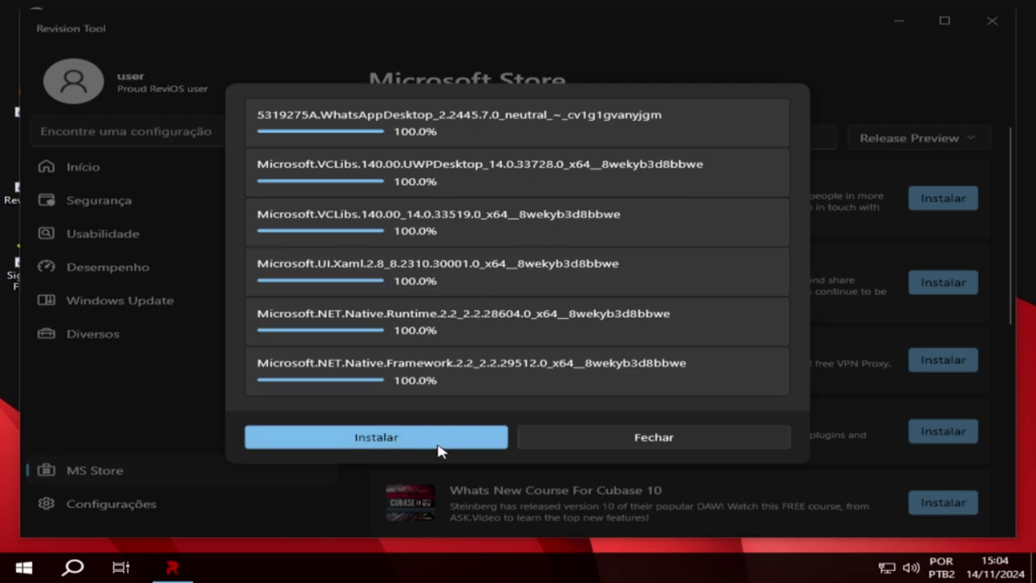
# Install the downloaded WhatsApp packages in Revision Tool and close the installation report
pyautogui.click(406, 445)
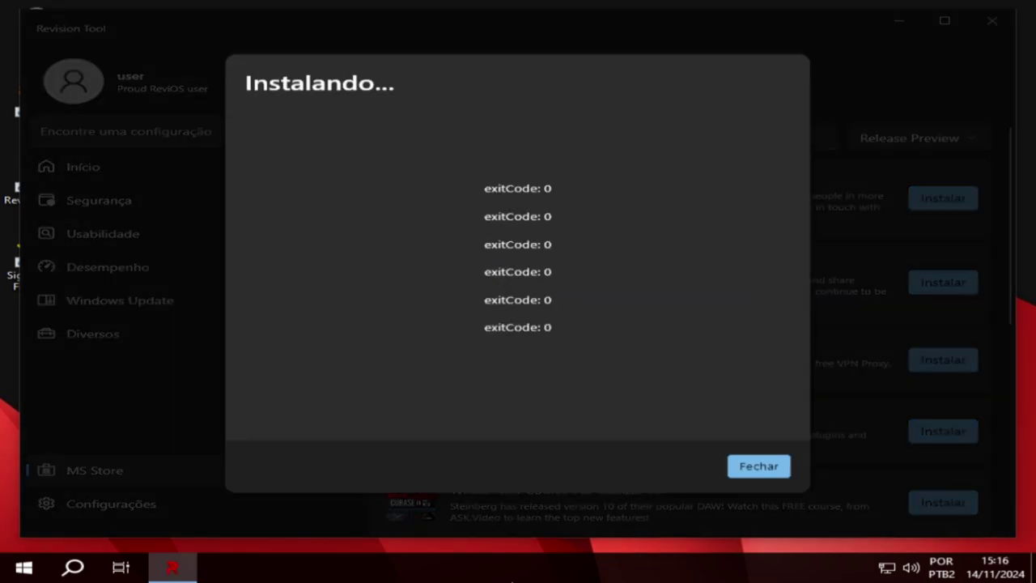
pyautogui.click(773, 467)
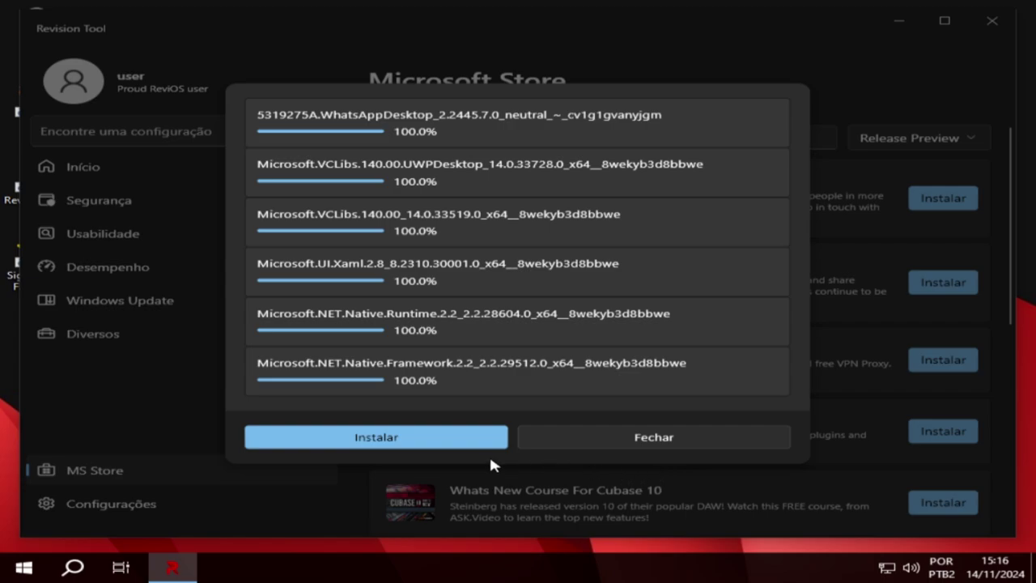
# Start installing the downloaded WhatsApp packages, find WhatsApp through the Windows search and launch it
pyautogui.click(368, 447)
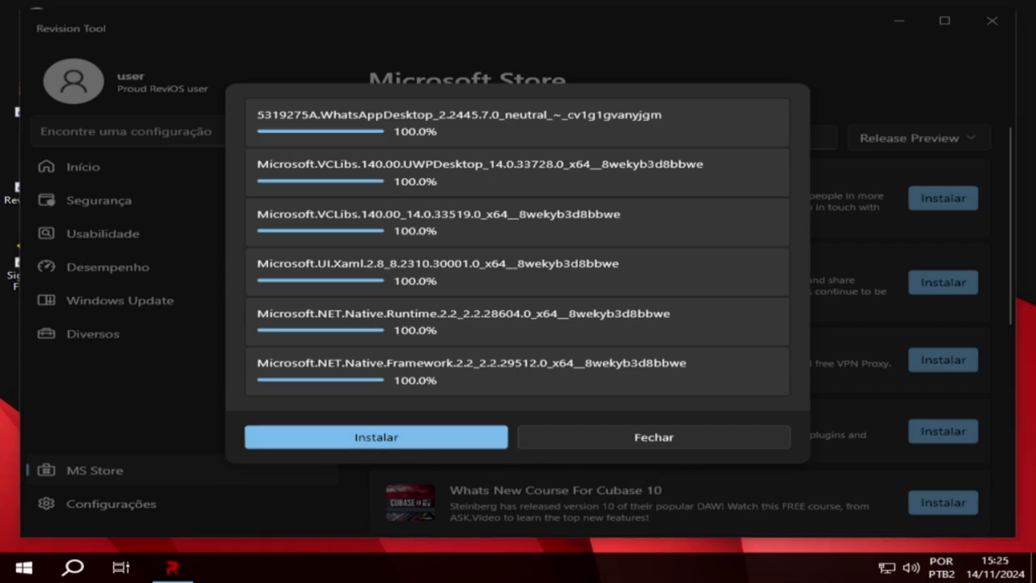
pyautogui.click(24, 567)
pyautogui.click(72, 567)
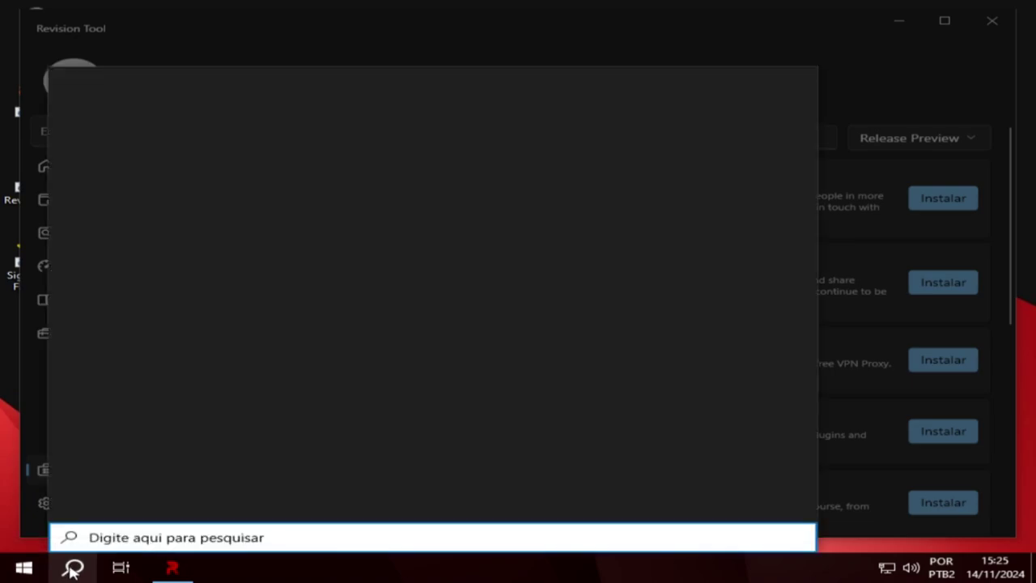
pyautogui.write('w')
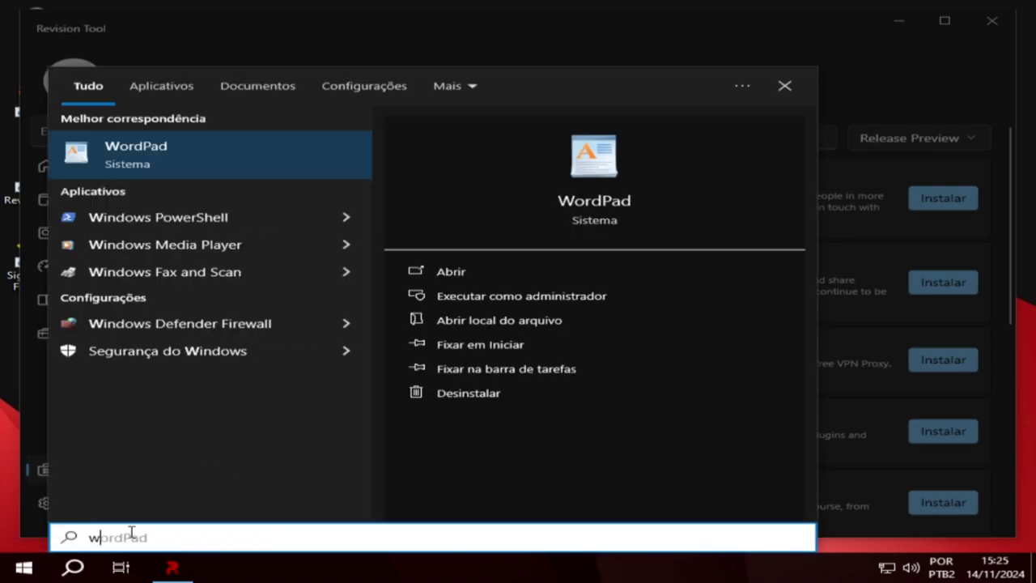
pyautogui.write('h')
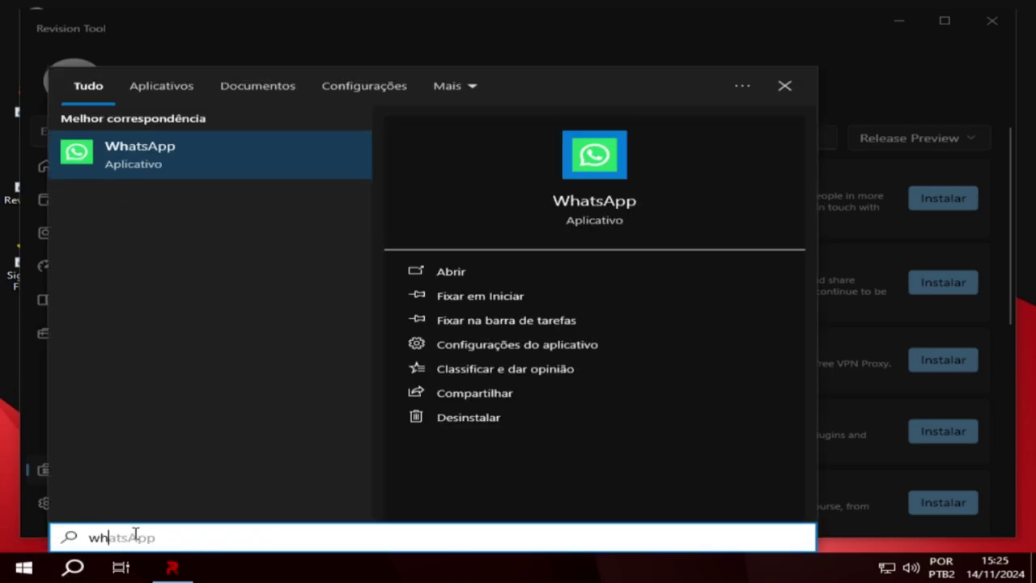
pyautogui.click(479, 281)
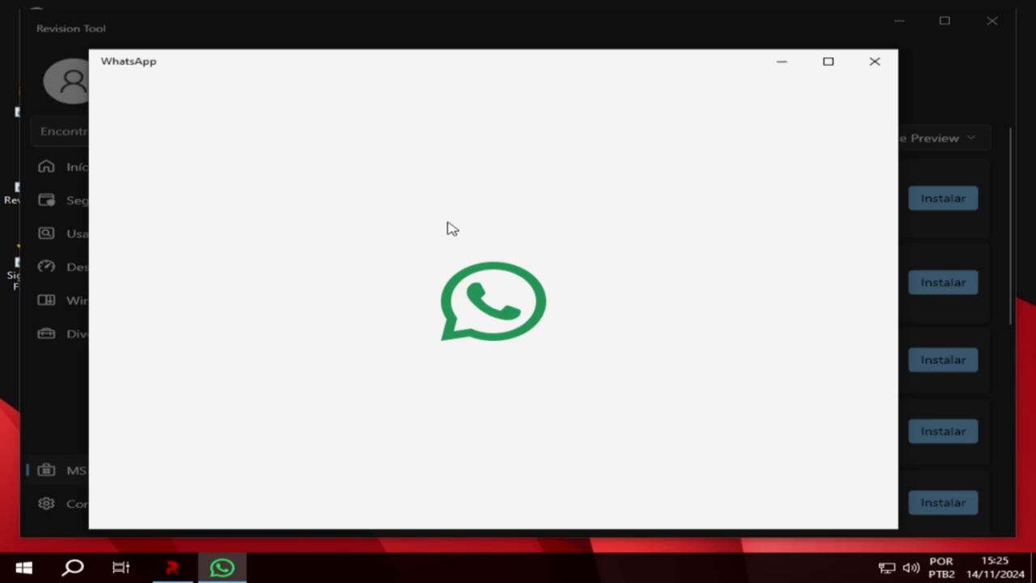
# Open This PC in File Explorer and view the properties of Disco Local (C:) to check its disk space usage
pyautogui.press('super+e')
pyautogui.rightClick(533, 360)
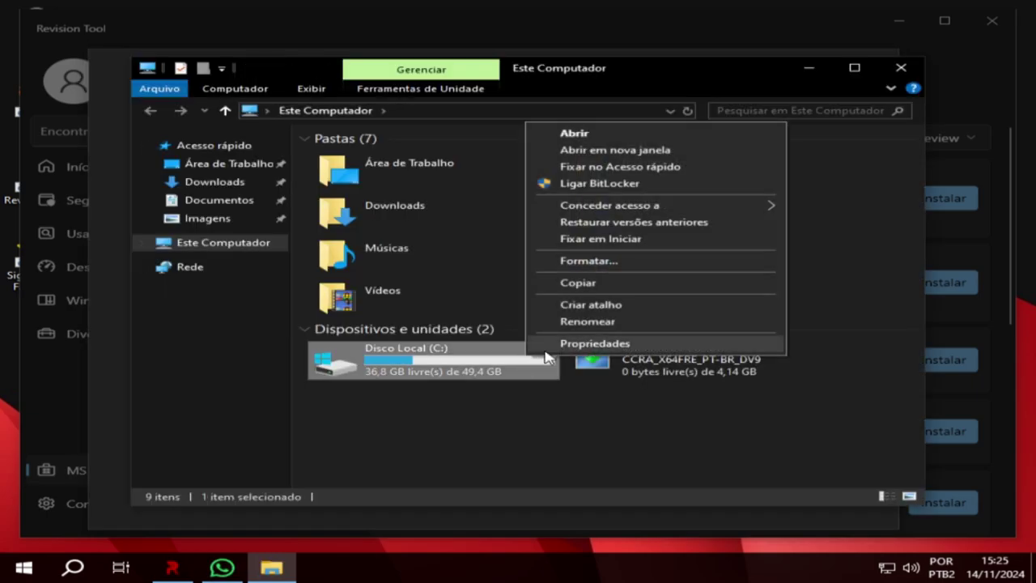
pyautogui.click(559, 343)
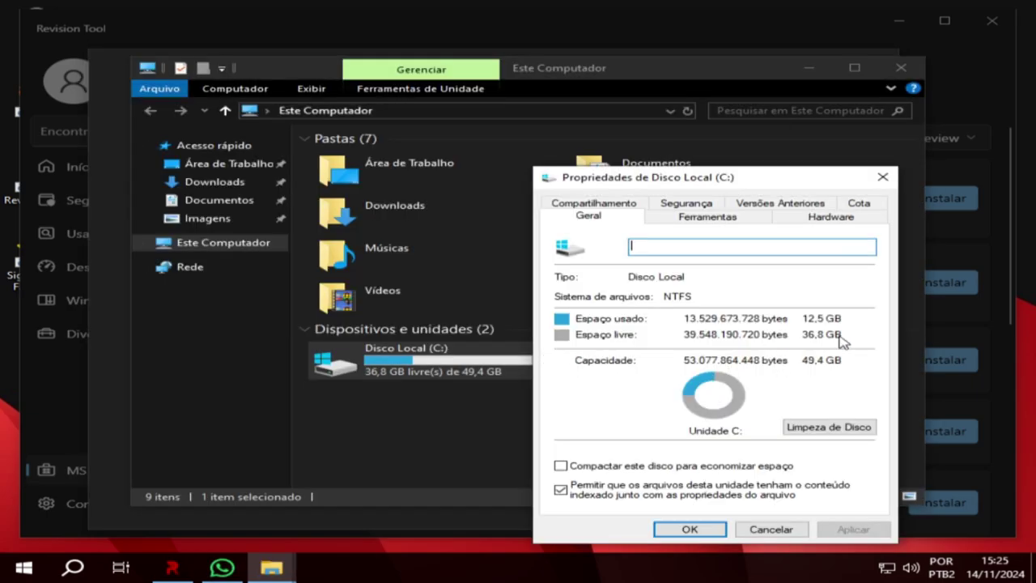